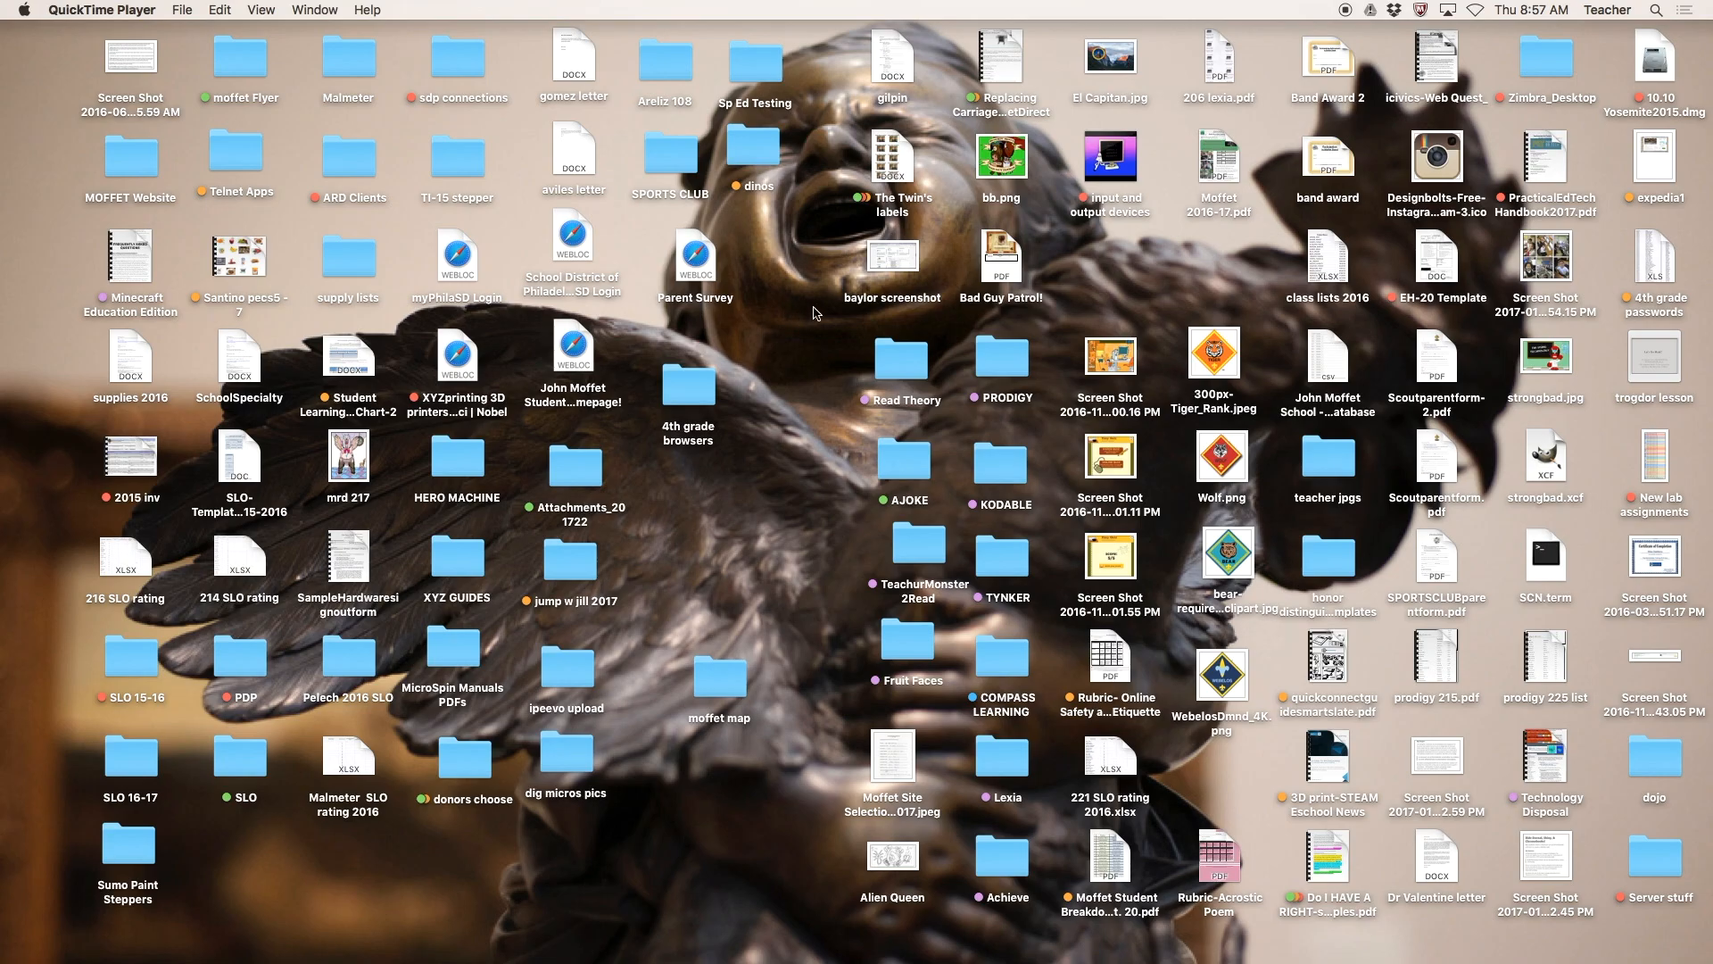
Switch to Chrome, locate the SUMO PAINT link in the ART section of the Moffet student homepage, and bring up Sumo Paint
{"action": "mouse_move", "coordinate": [604, 959]}
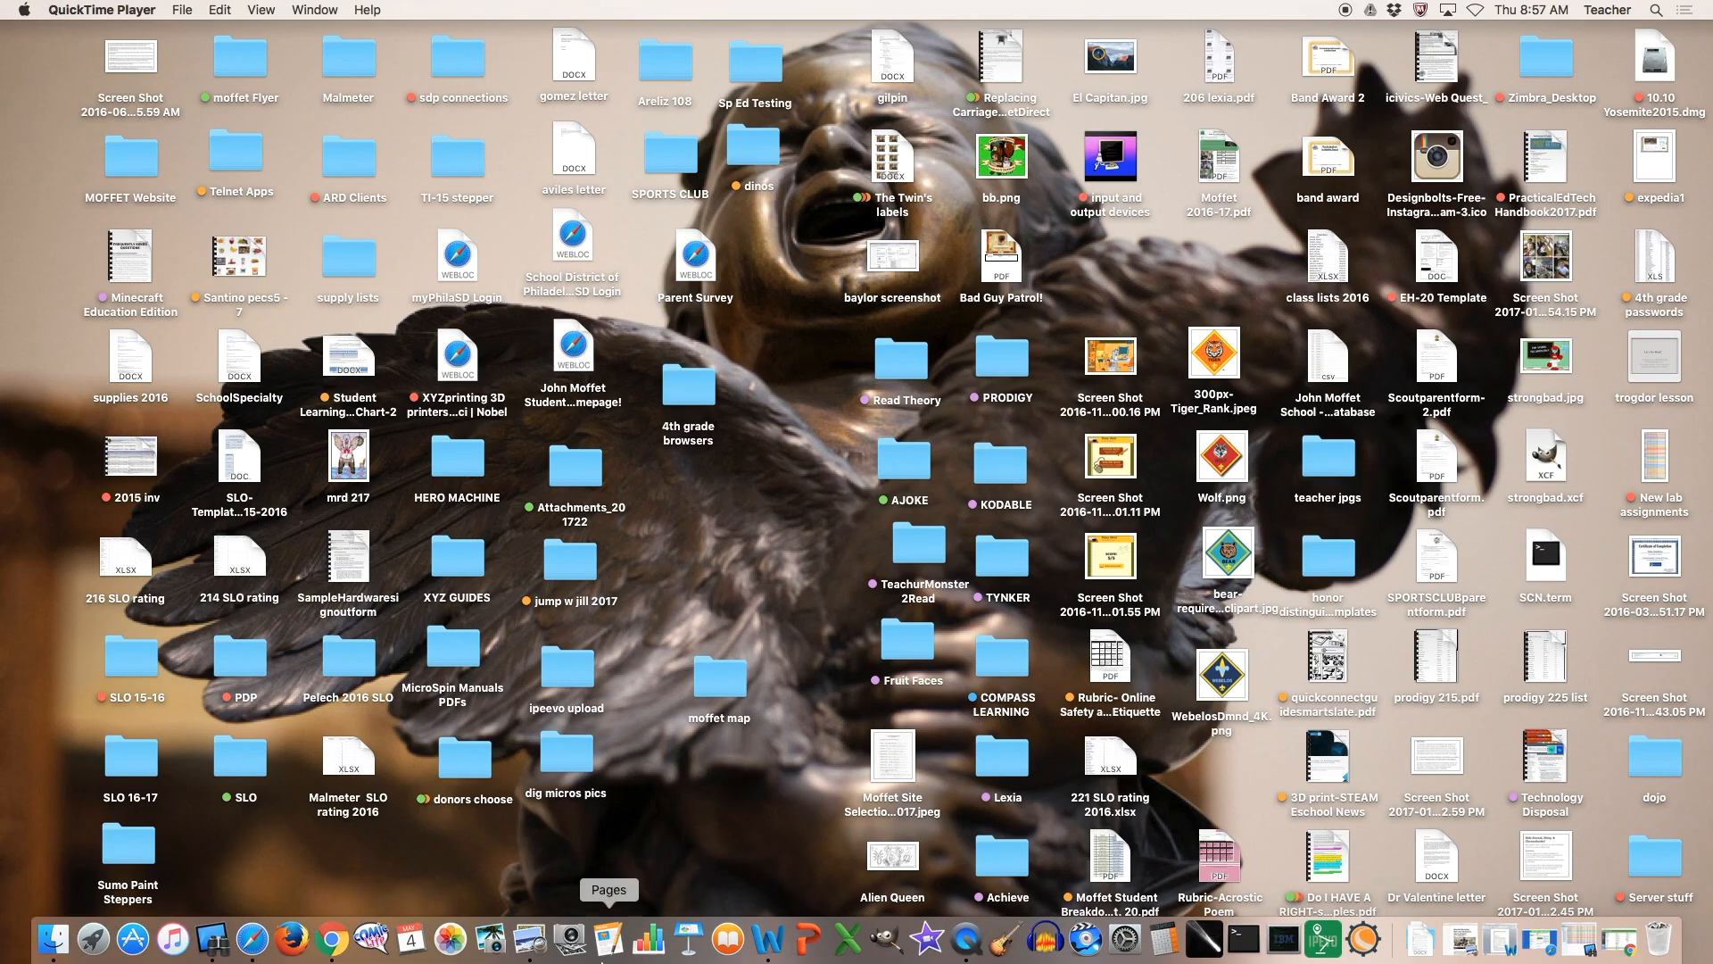
{"action": "left_click", "coordinate": [336, 943]}
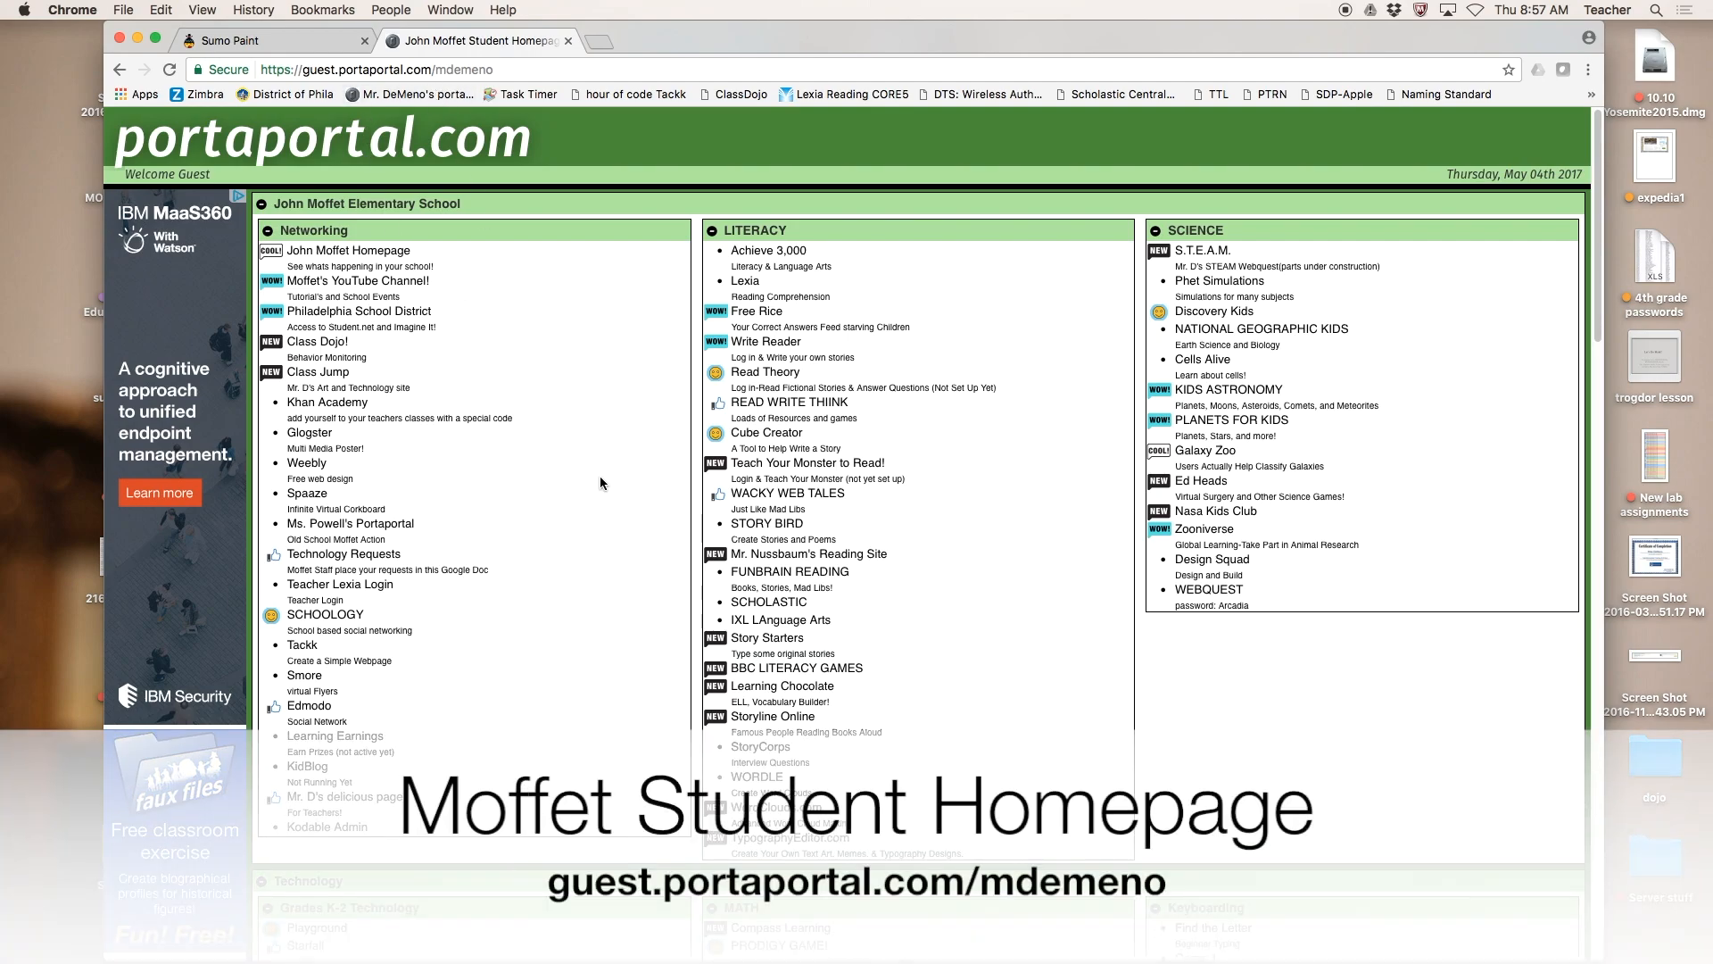
{"action": "scroll", "coordinate": [601, 477], "scroll_direction": "down", "scroll_amount": 5}
{"action": "scroll", "coordinate": [599, 482], "scroll_direction": "down", "scroll_amount": 10}
{"action": "scroll", "coordinate": [596, 474], "scroll_direction": "down", "scroll_amount": 20}
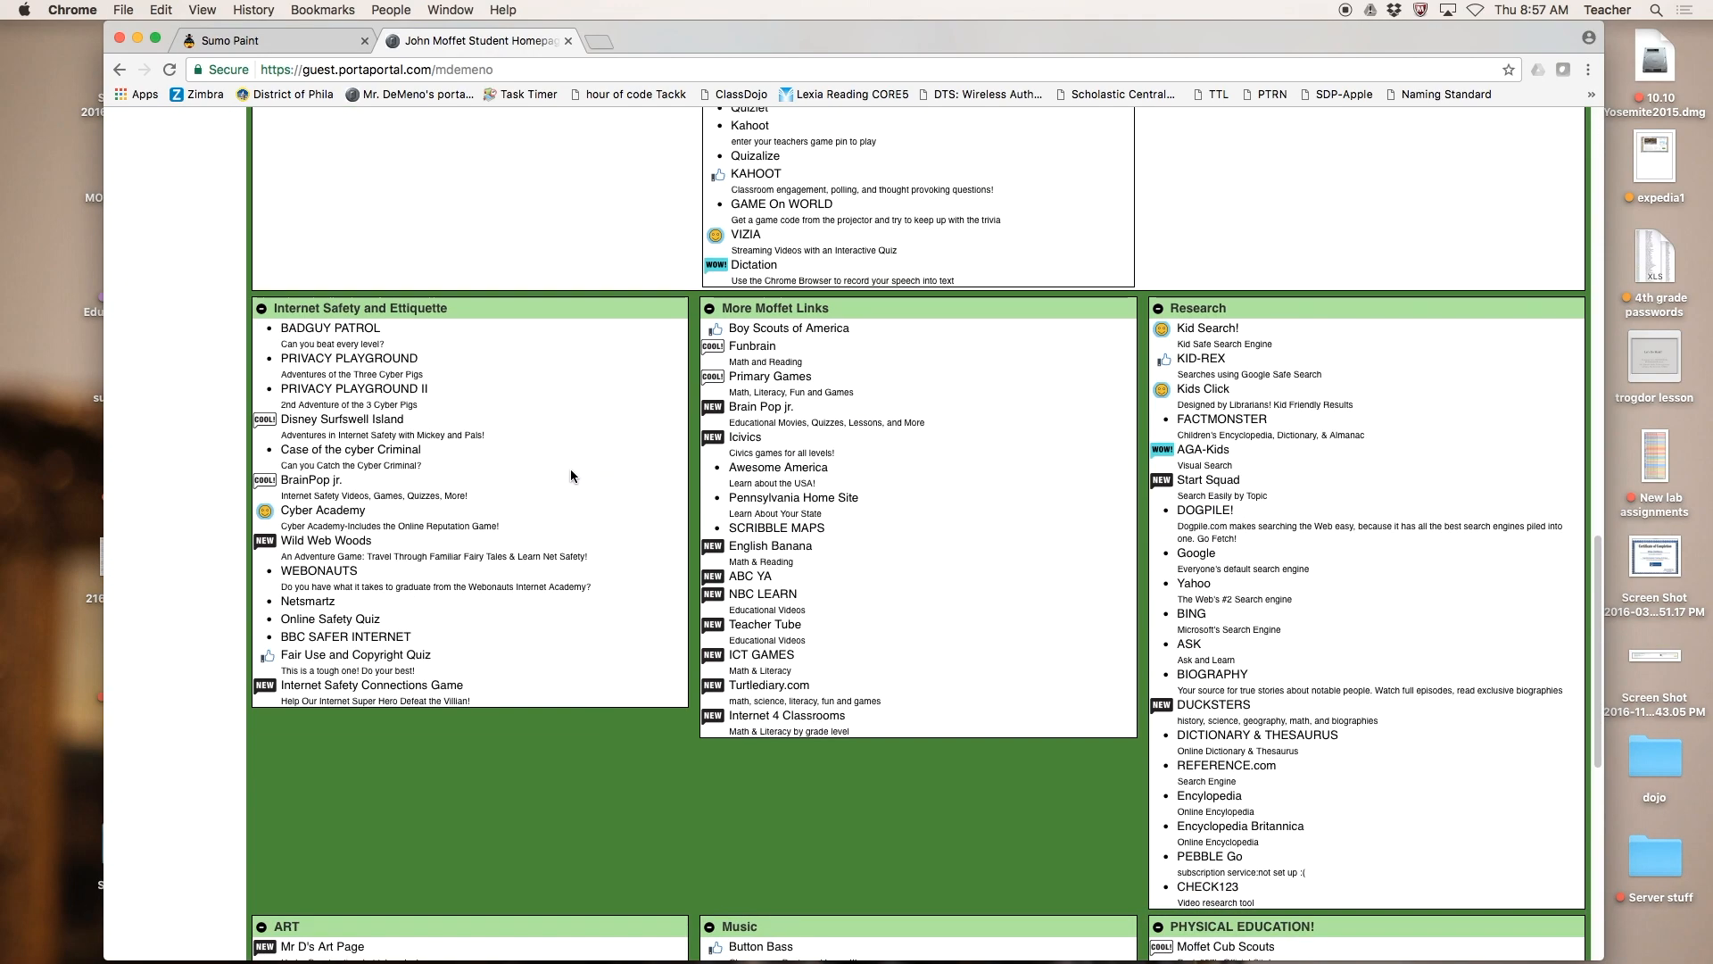
{"action": "scroll", "coordinate": [607, 469], "scroll_direction": "down", "scroll_amount": 18}
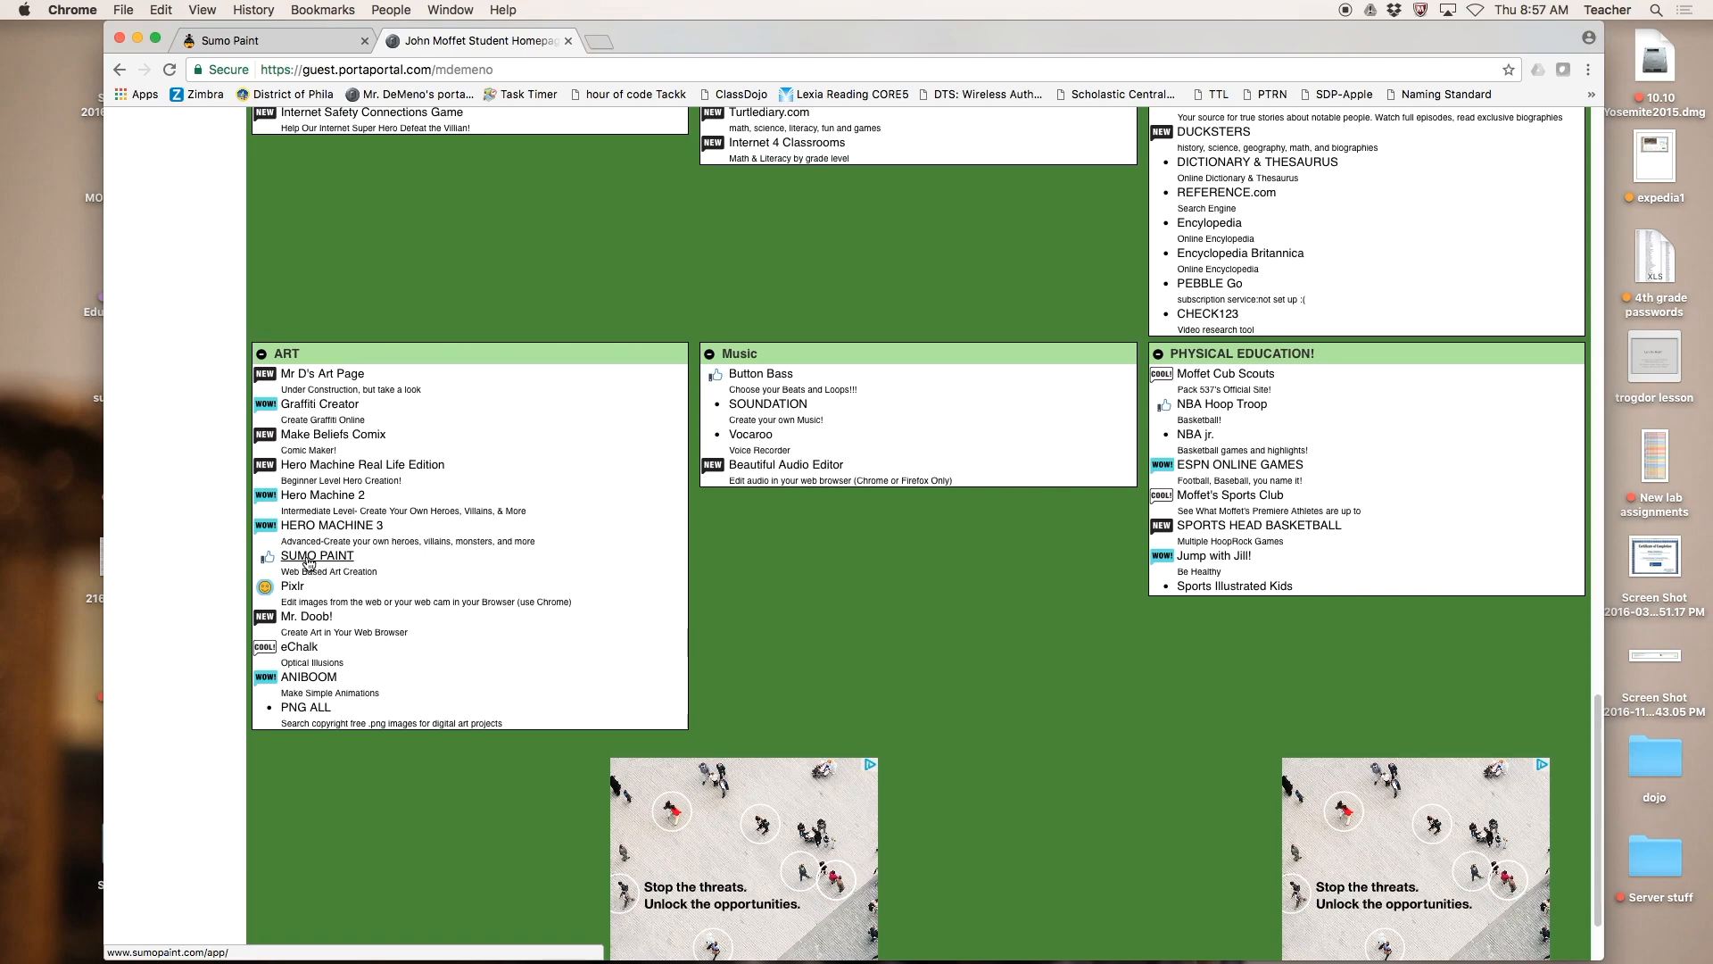
{"action": "left_click", "coordinate": [240, 45]}
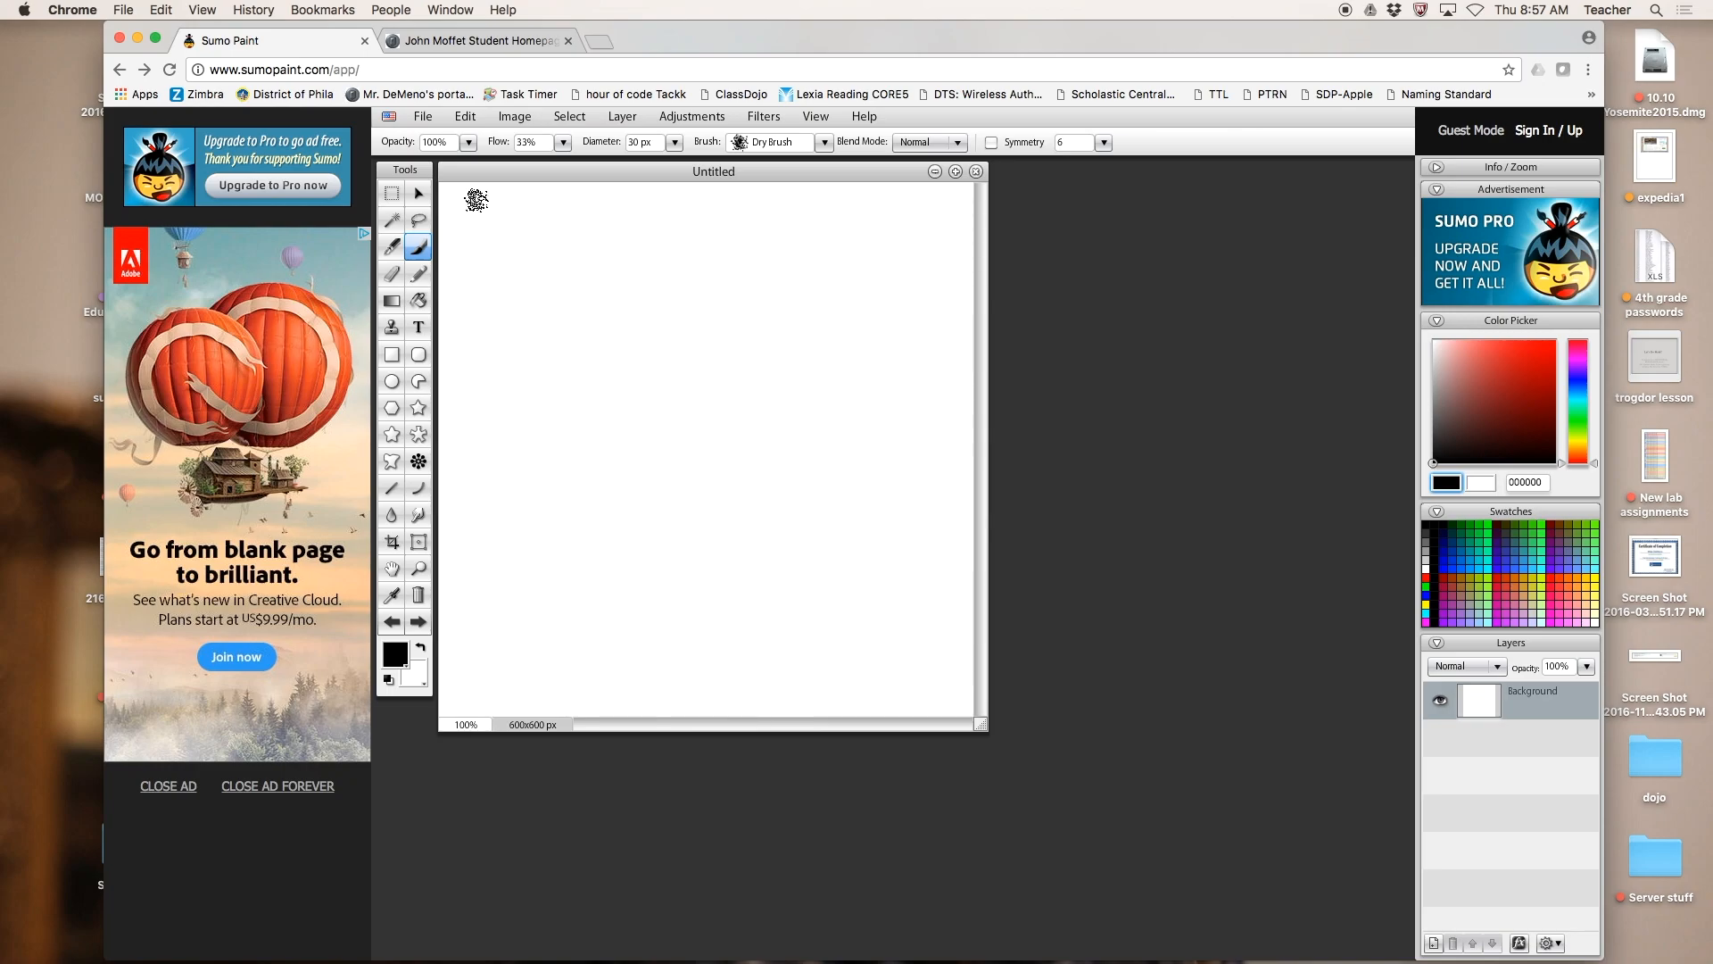
Activate the Move tool and set the foreground colour to near-black 141212
{"action": "left_click", "coordinate": [419, 193]}
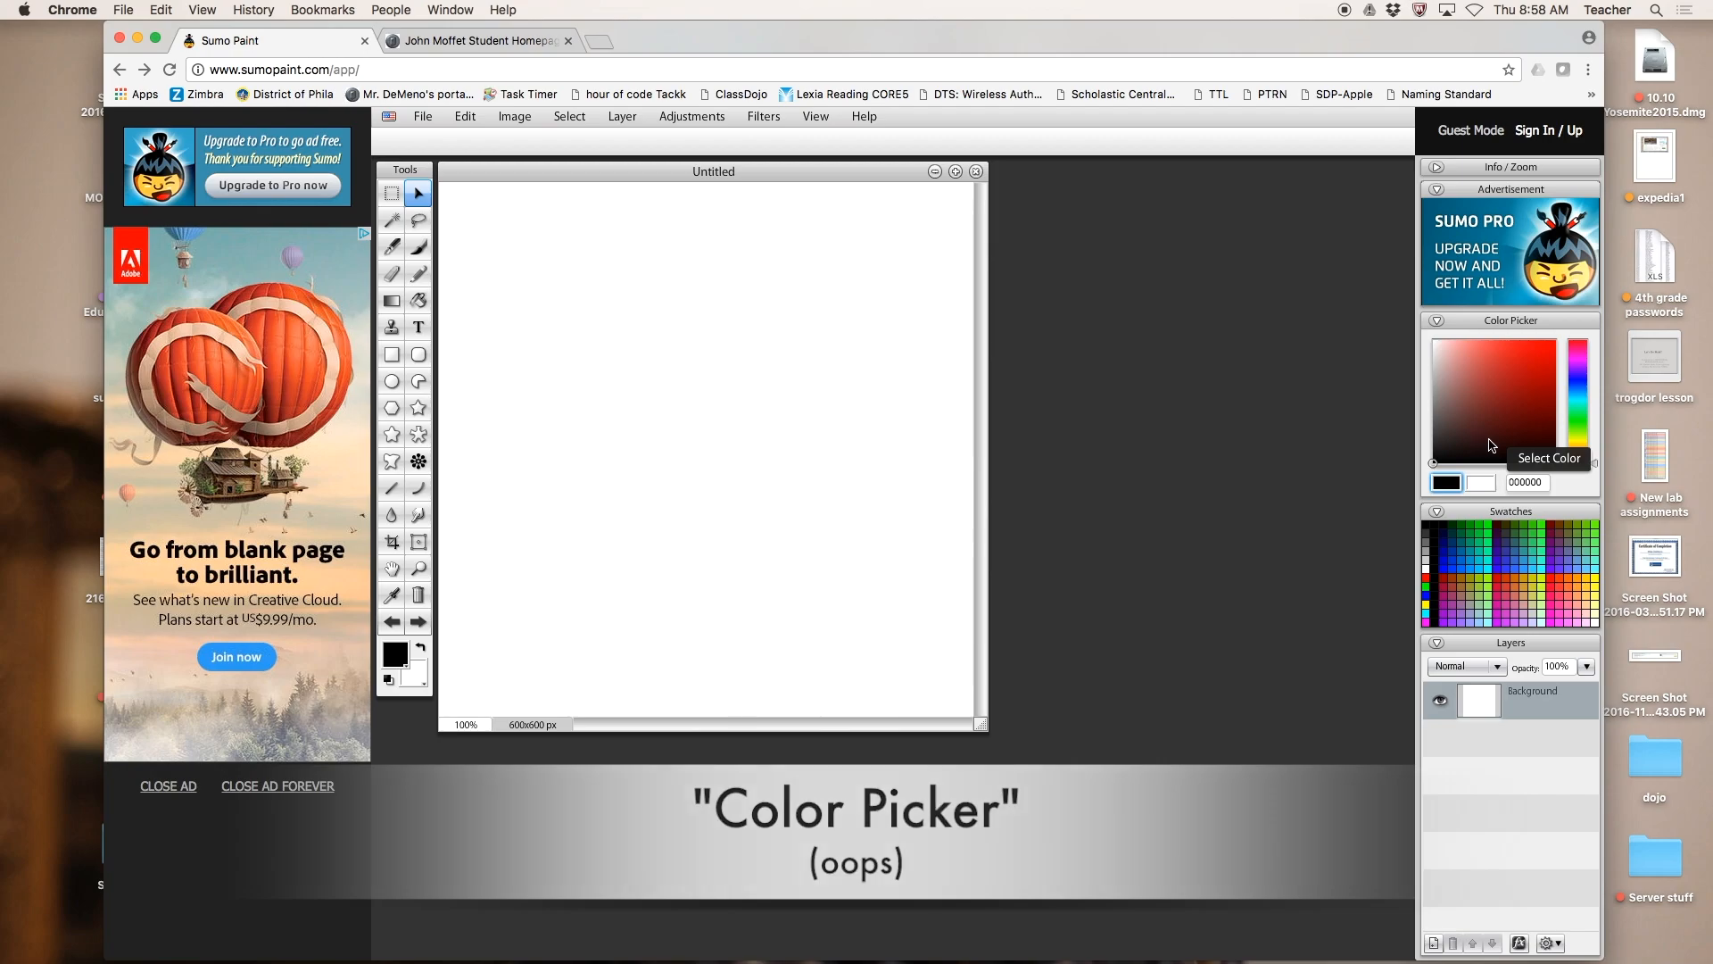
{"action": "left_click_drag", "start_coordinate": [1437, 340], "coordinate": [1440, 369]}
{"action": "left_click", "coordinate": [1448, 454]}
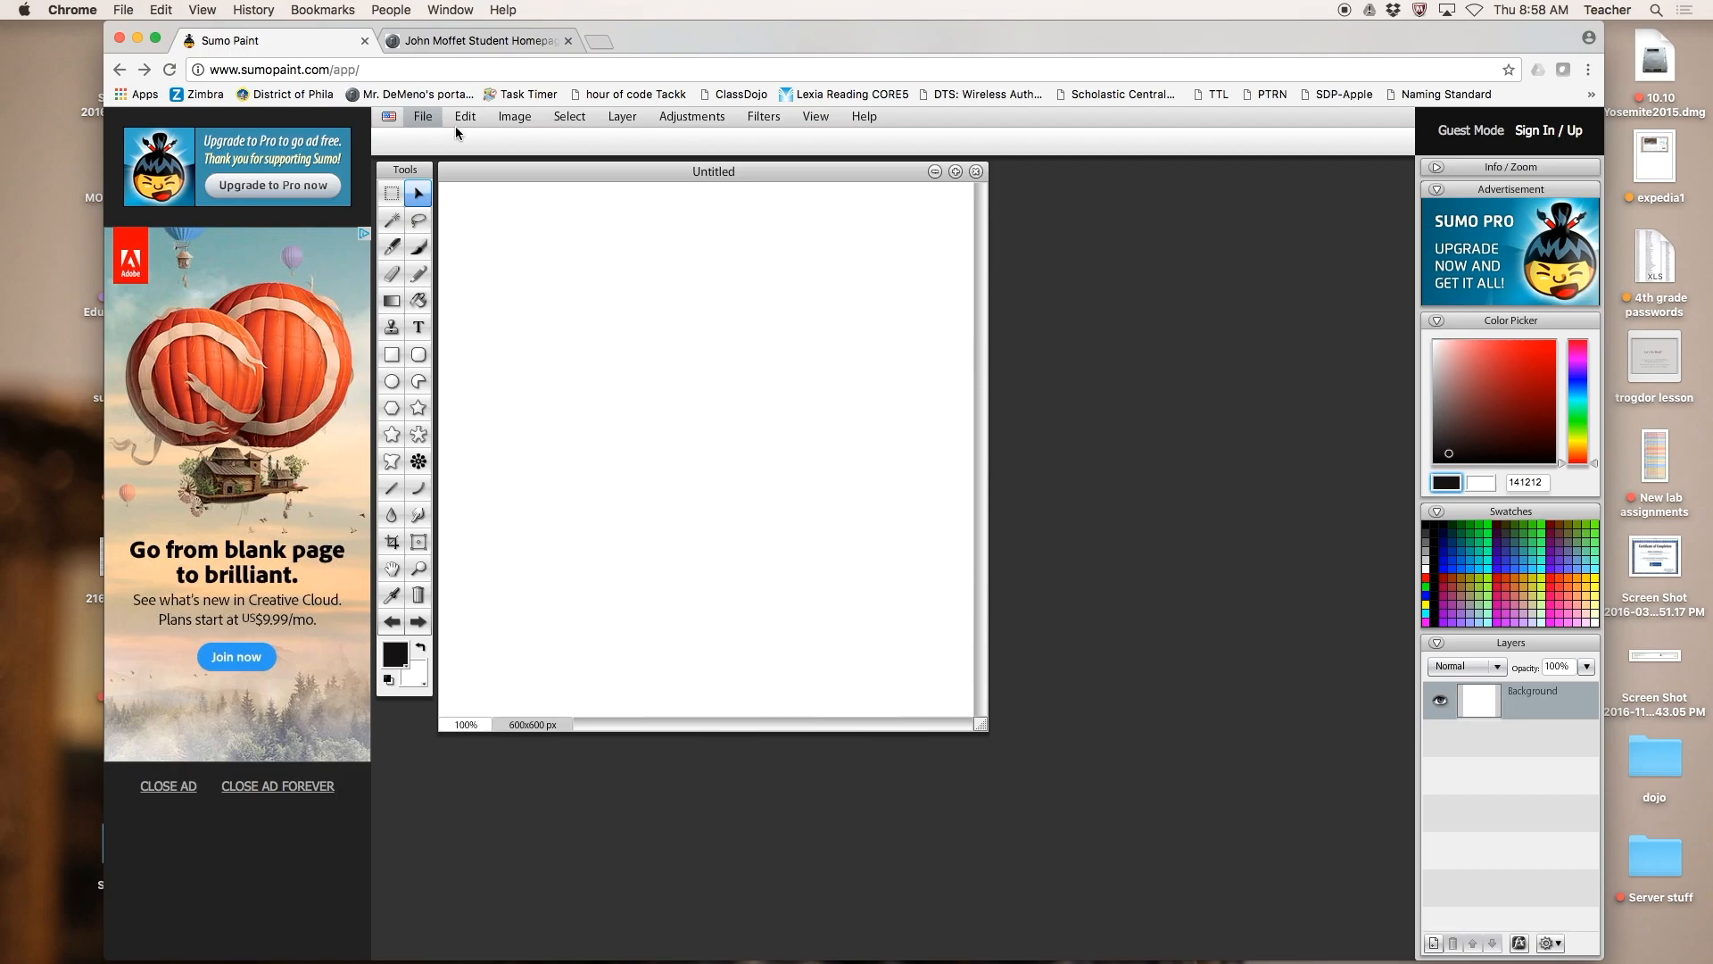
Start importing an image to a layer from the computer and select CANTALOUPE.png in Dropbox's Fruit Faces folder
{"action": "left_click", "coordinate": [508, 123]}
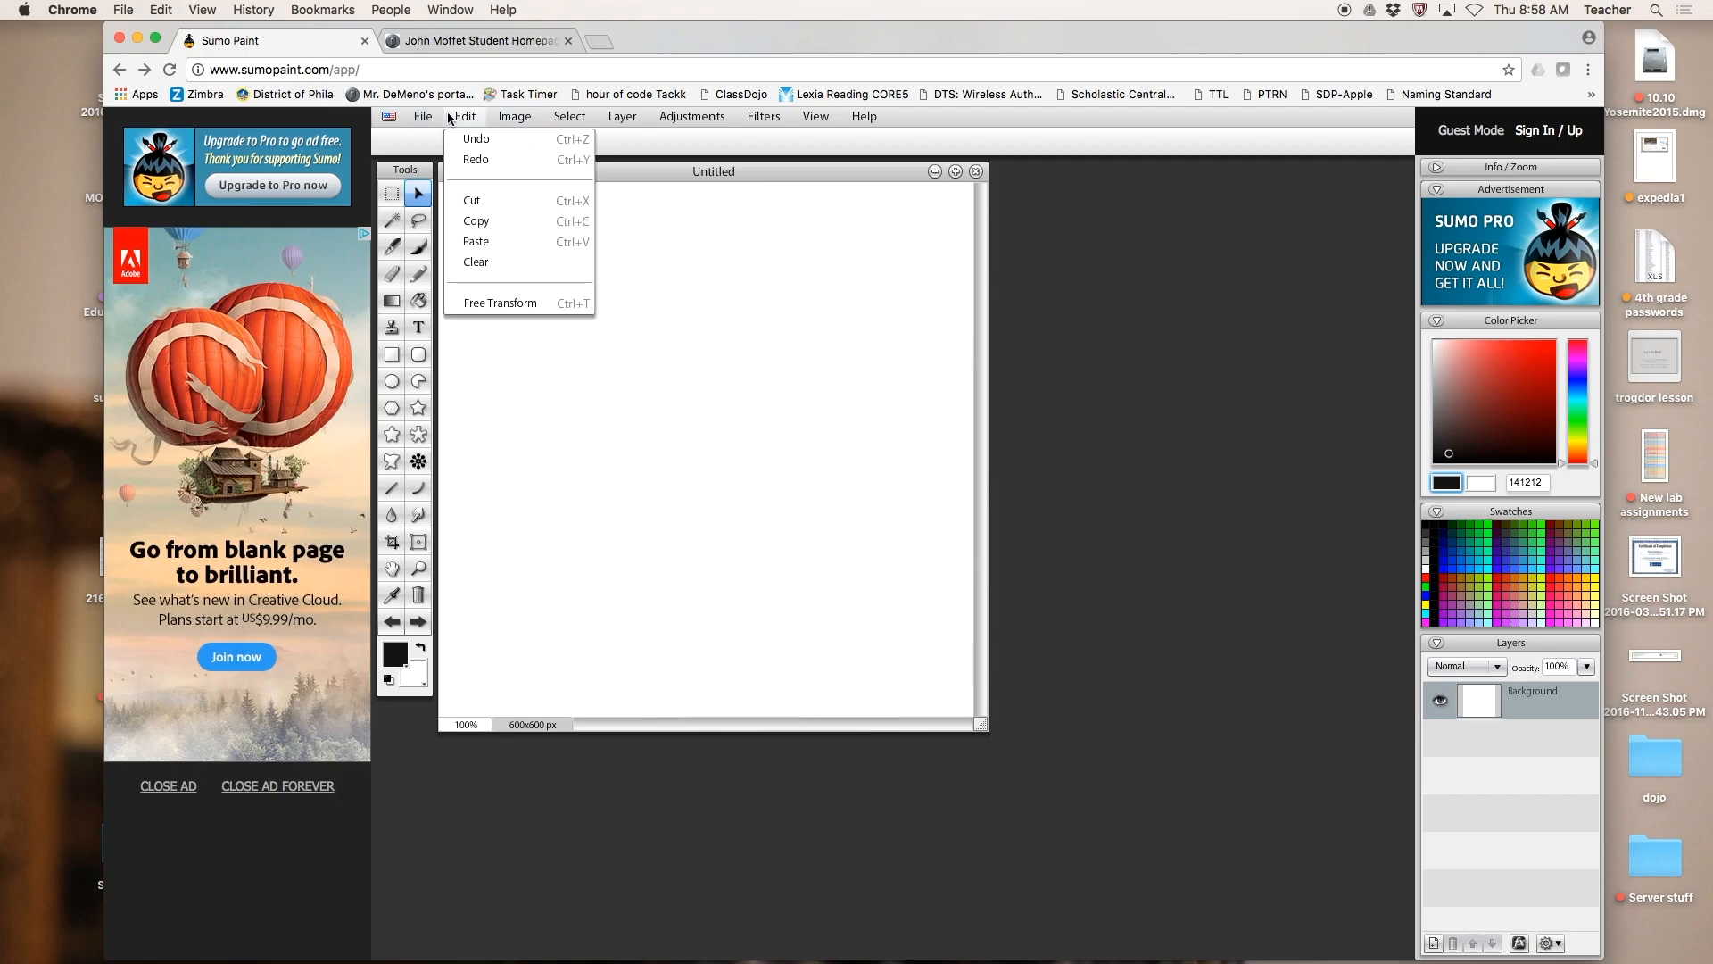
{"action": "mouse_move", "coordinate": [427, 116]}
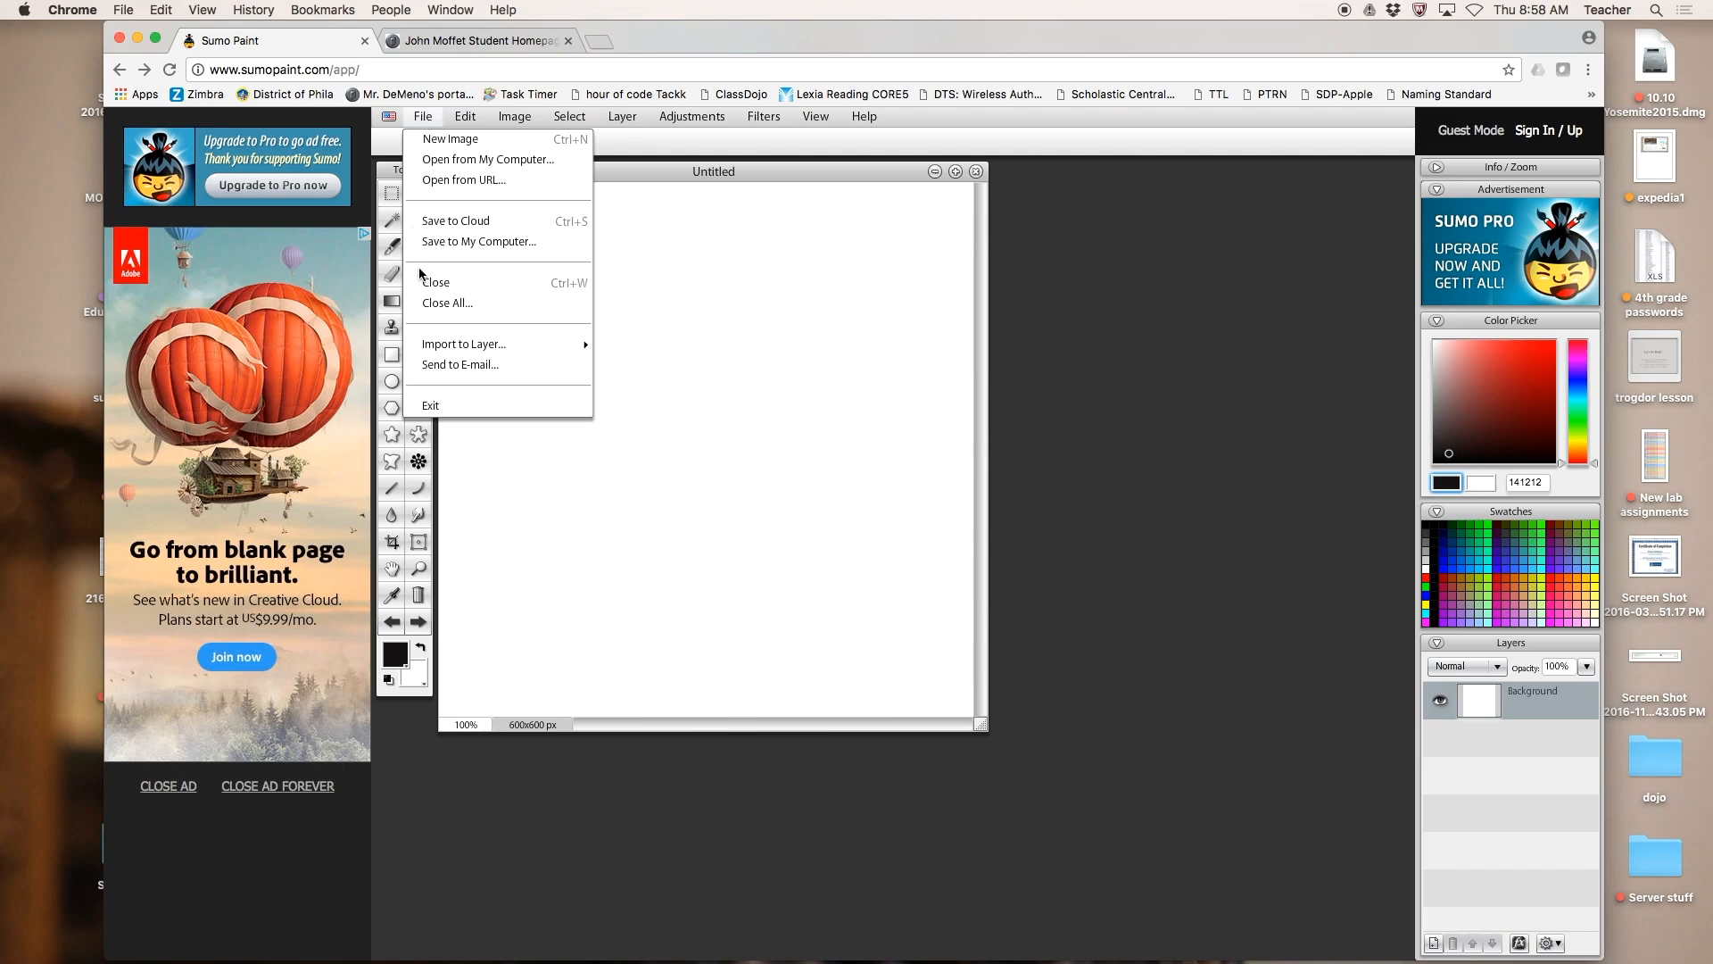
{"action": "mouse_move", "coordinate": [436, 347]}
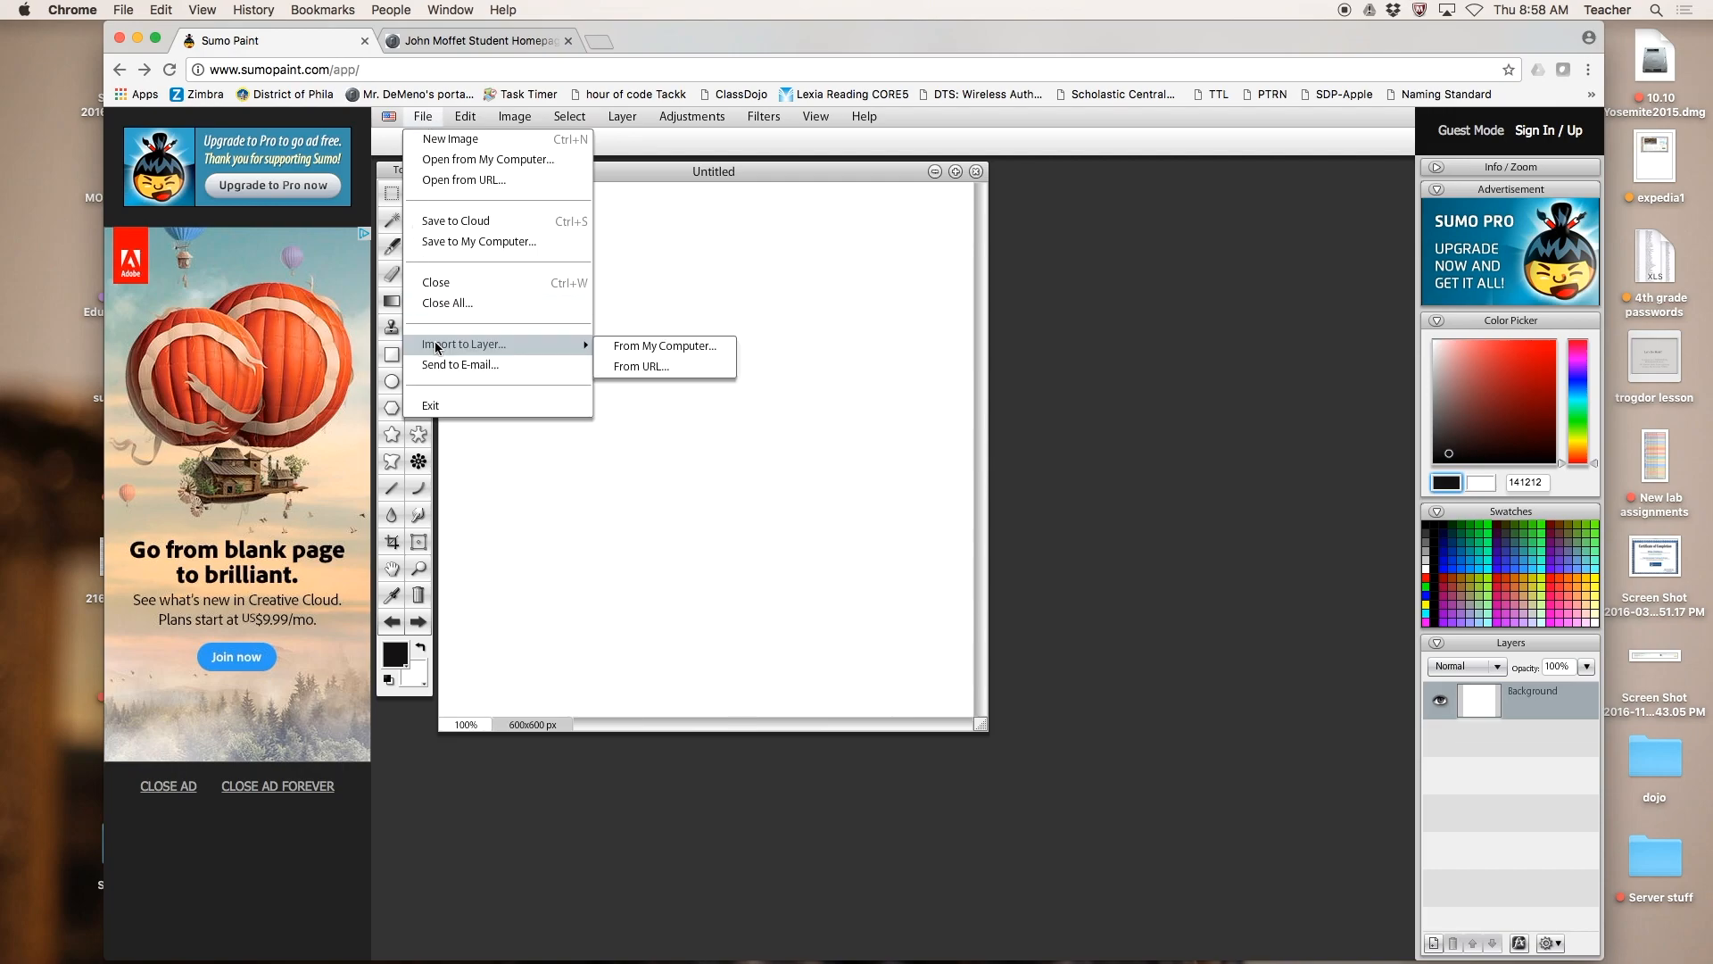
{"action": "left_click", "coordinate": [628, 348]}
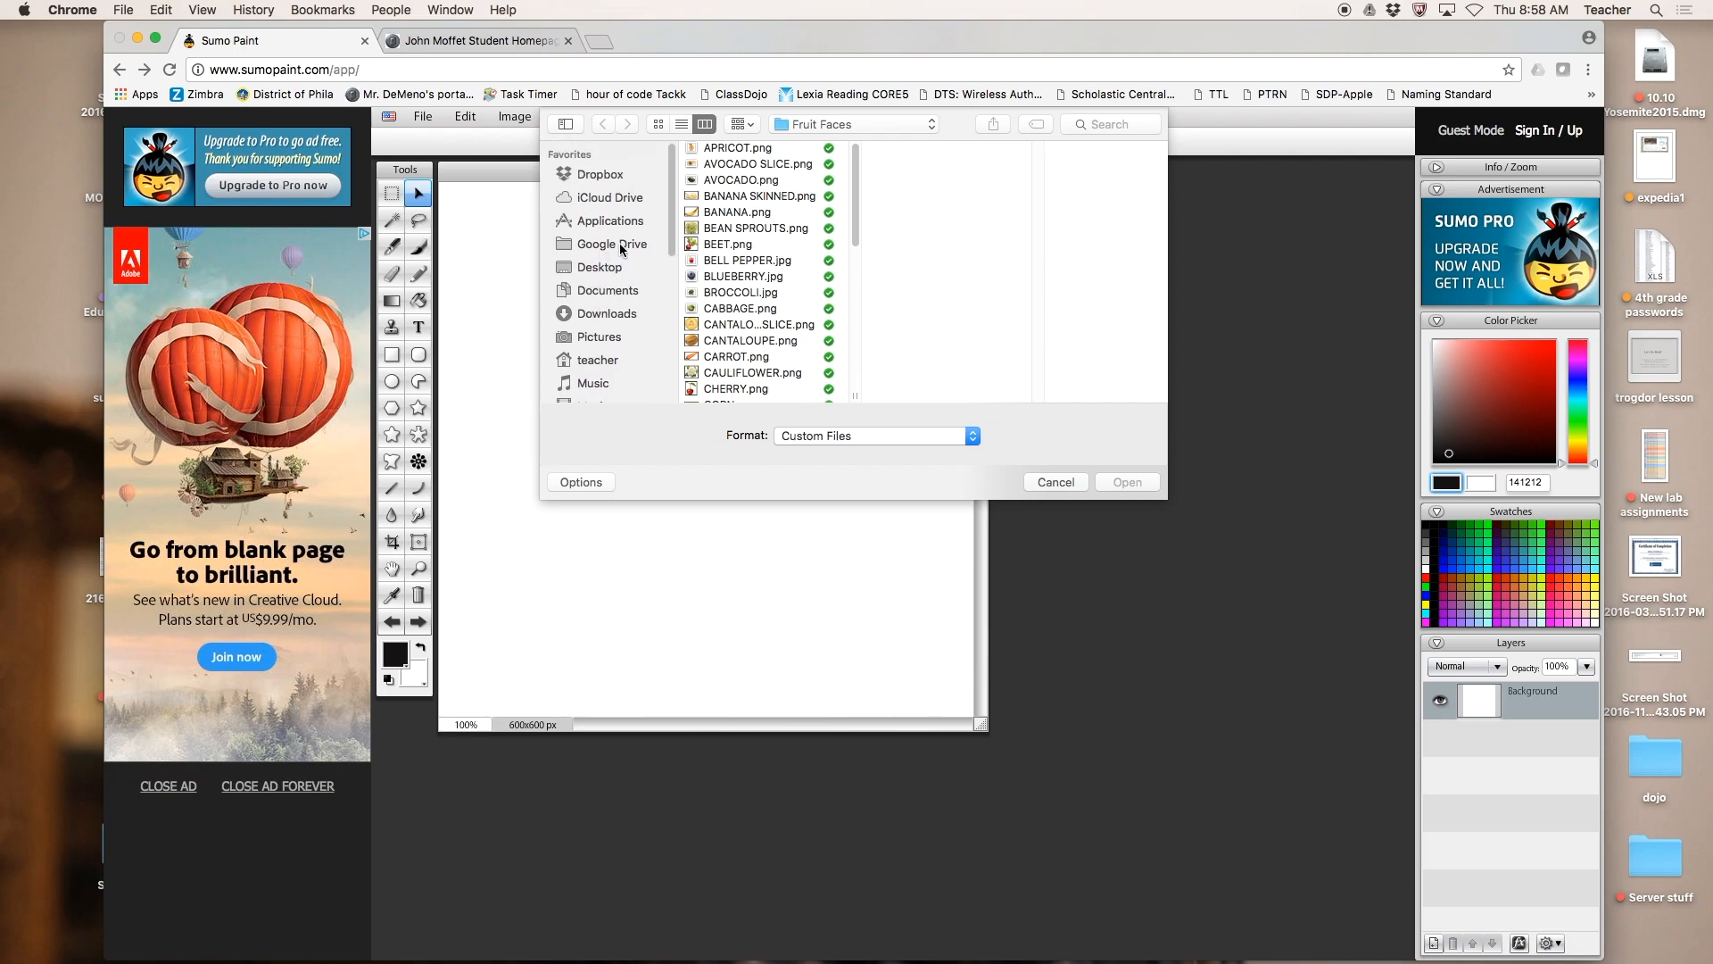
{"action": "left_click", "coordinate": [612, 178]}
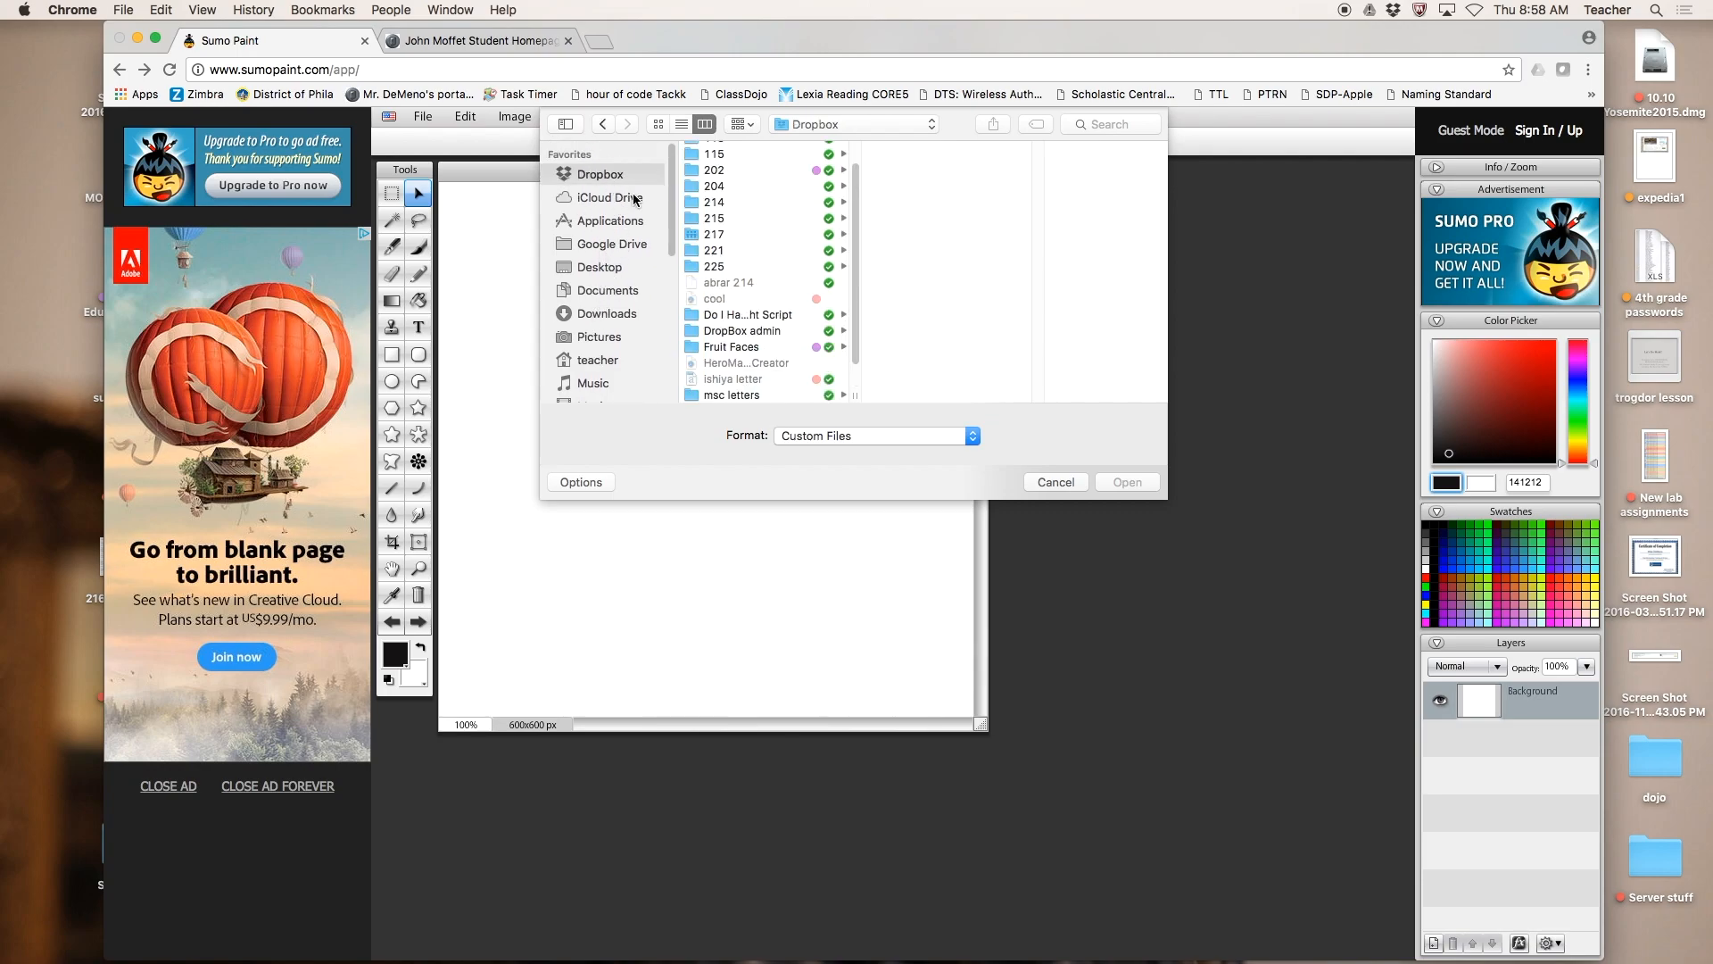
{"action": "left_click", "coordinate": [757, 348]}
{"action": "scroll", "coordinate": [947, 330], "scroll_direction": "down", "scroll_amount": 3}
{"action": "scroll", "coordinate": [947, 330], "scroll_direction": "down", "scroll_amount": 3}
{"action": "scroll", "coordinate": [947, 328], "scroll_direction": "up", "scroll_amount": 6}
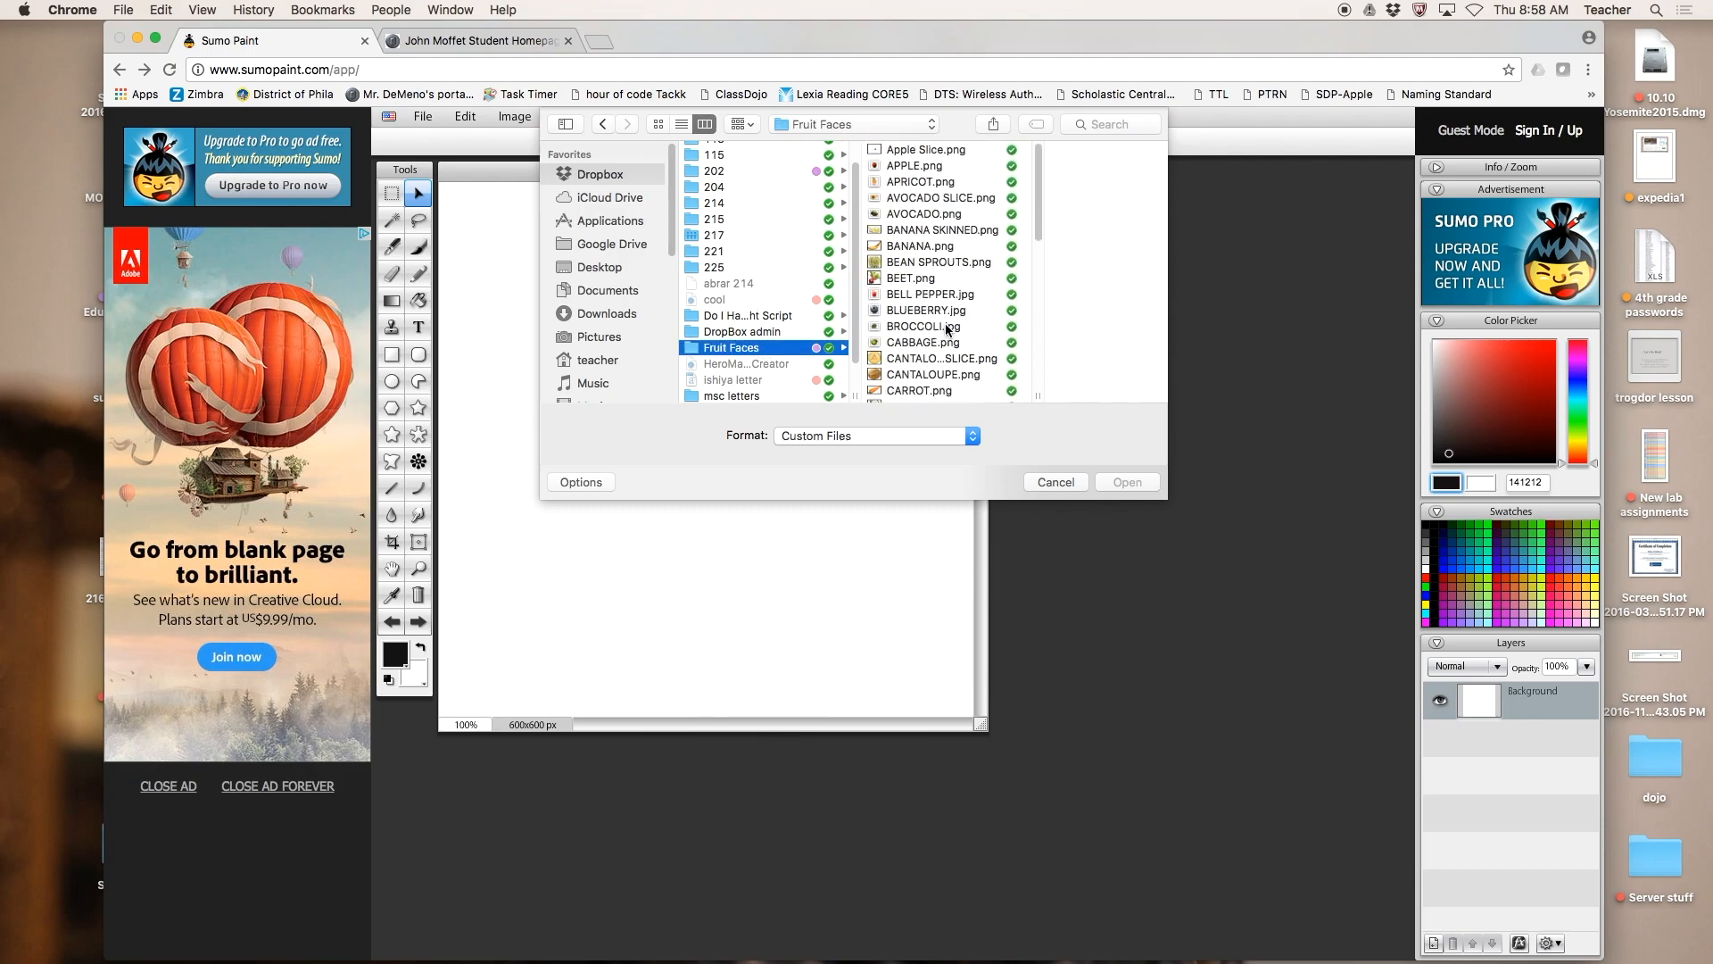
{"action": "scroll", "coordinate": [929, 290], "scroll_direction": "down", "scroll_amount": 5}
{"action": "scroll", "coordinate": [932, 295], "scroll_direction": "up", "scroll_amount": 5}
{"action": "left_click", "coordinate": [937, 375]}
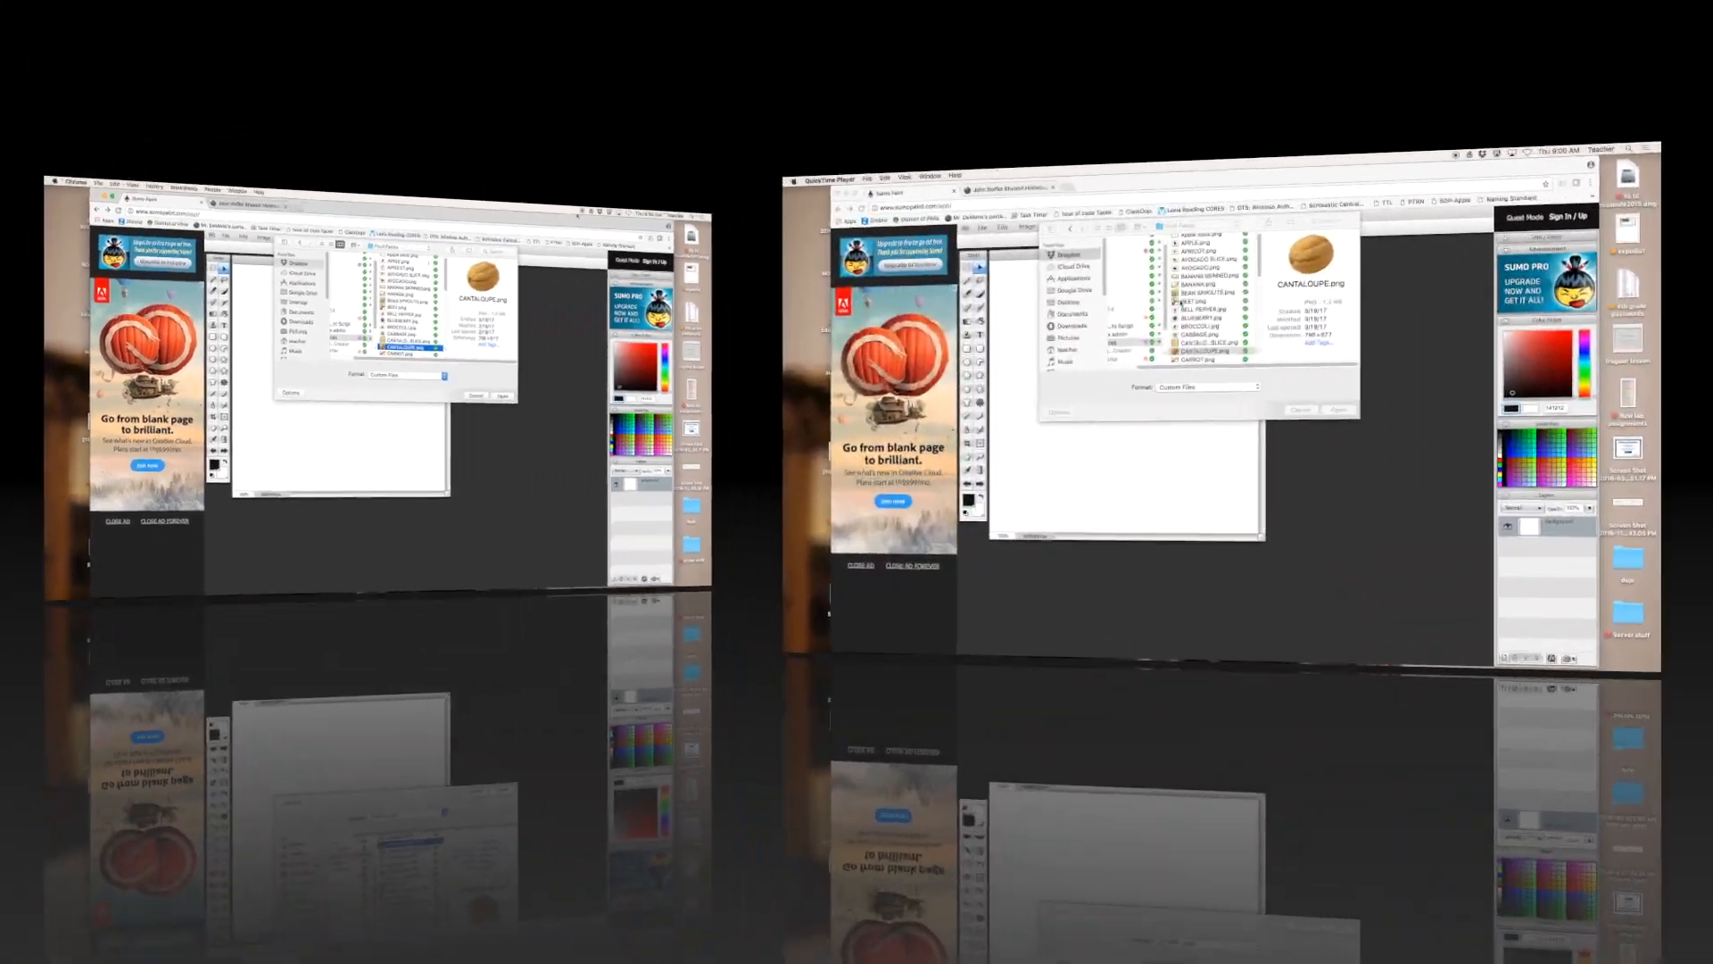
Browse the Fruit Faces folder and preview the available fruit and vegetable images one by one
{"action": "scroll", "coordinate": [879, 280], "scroll_direction": "down", "scroll_amount": 5}
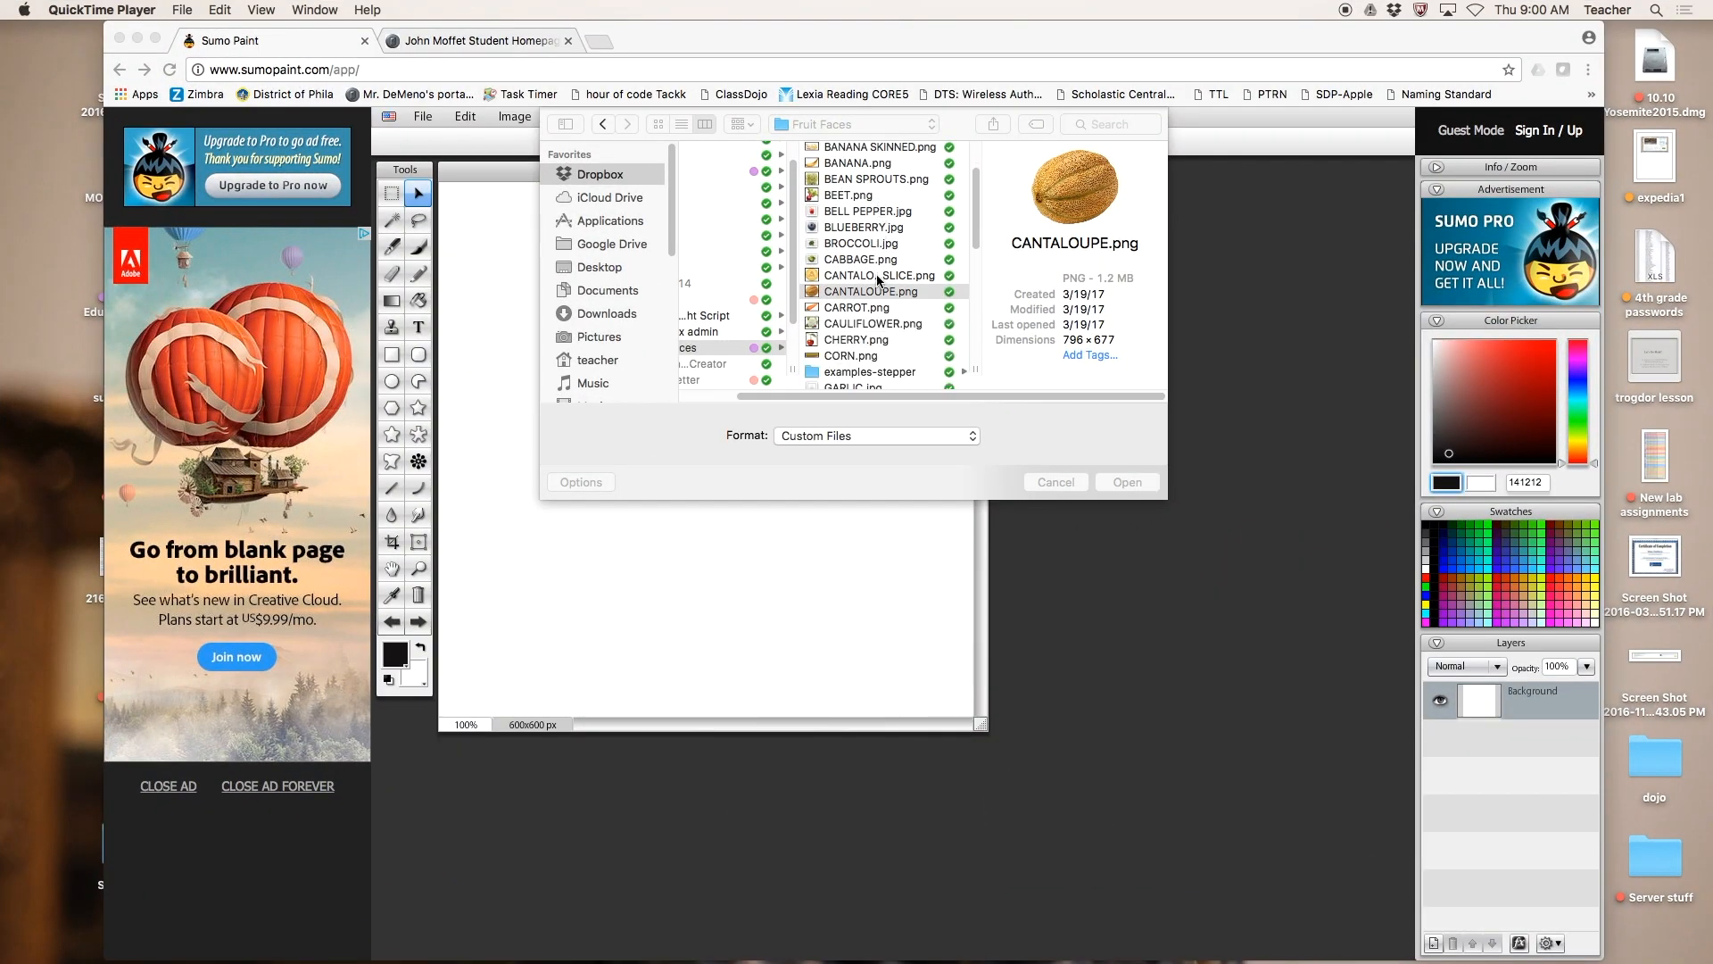
{"action": "scroll", "coordinate": [879, 280], "scroll_direction": "down", "scroll_amount": 5}
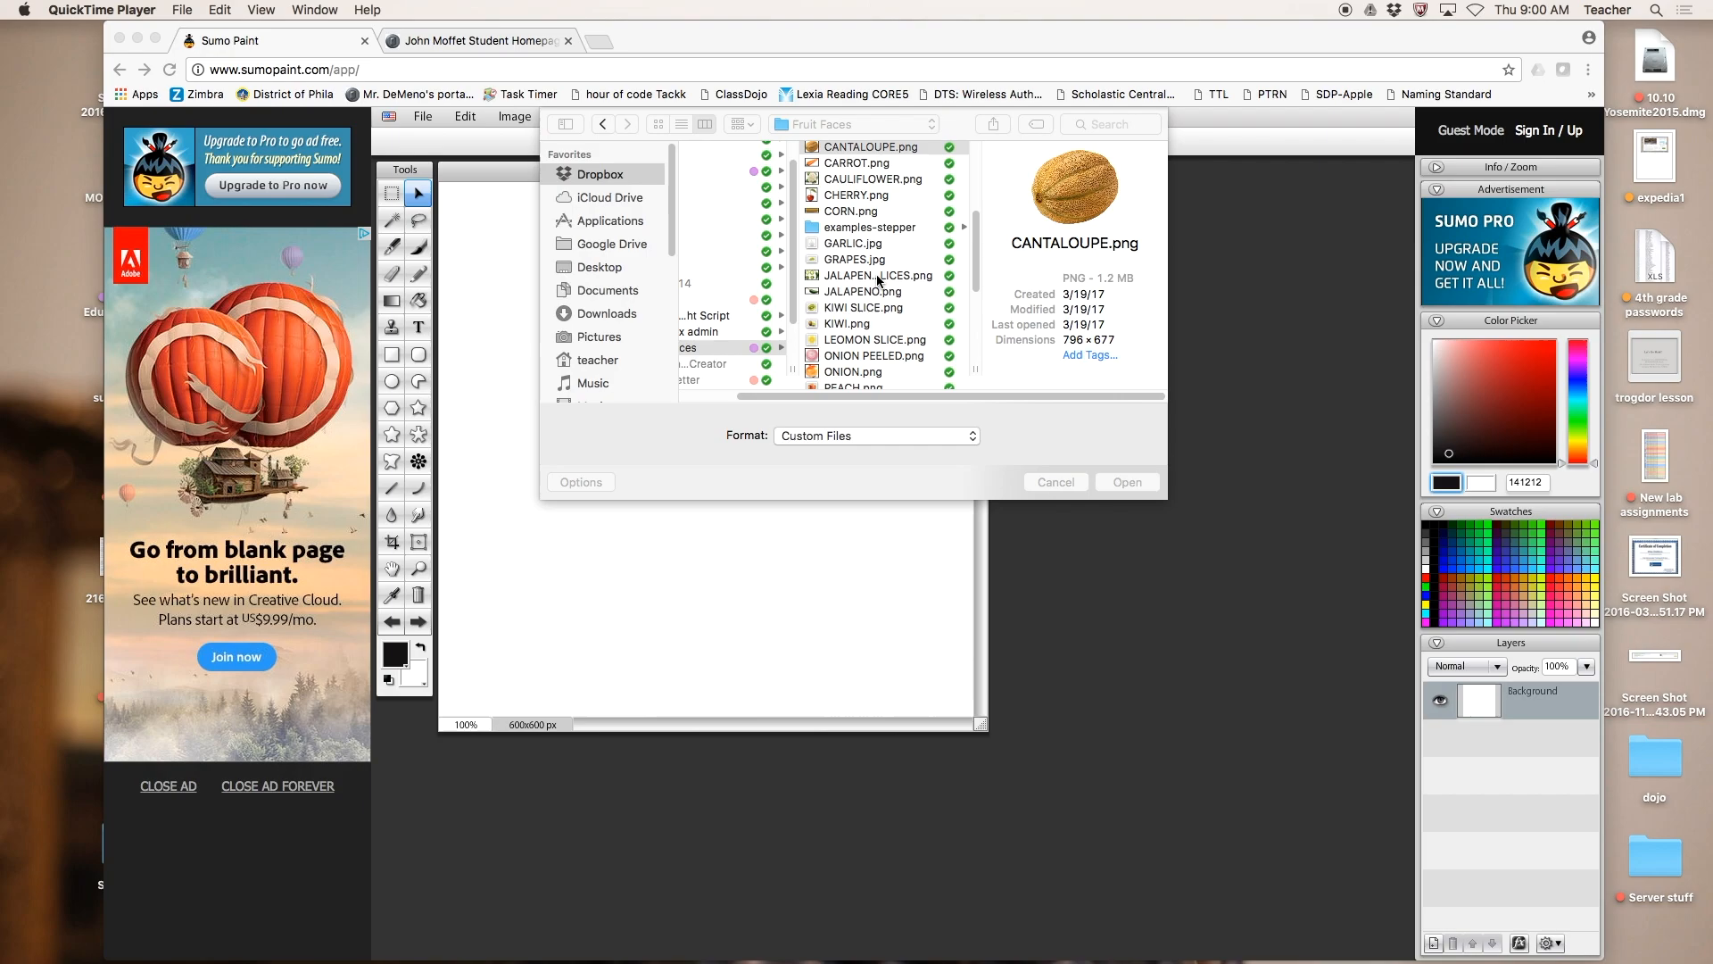
{"action": "scroll", "coordinate": [879, 280], "scroll_direction": "down", "scroll_amount": 3}
{"action": "scroll", "coordinate": [846, 284], "scroll_direction": "down", "scroll_amount": 3}
{"action": "scroll", "coordinate": [848, 285], "scroll_direction": "down", "scroll_amount": 4}
{"action": "scroll", "coordinate": [847, 284], "scroll_direction": "up", "scroll_amount": 10}
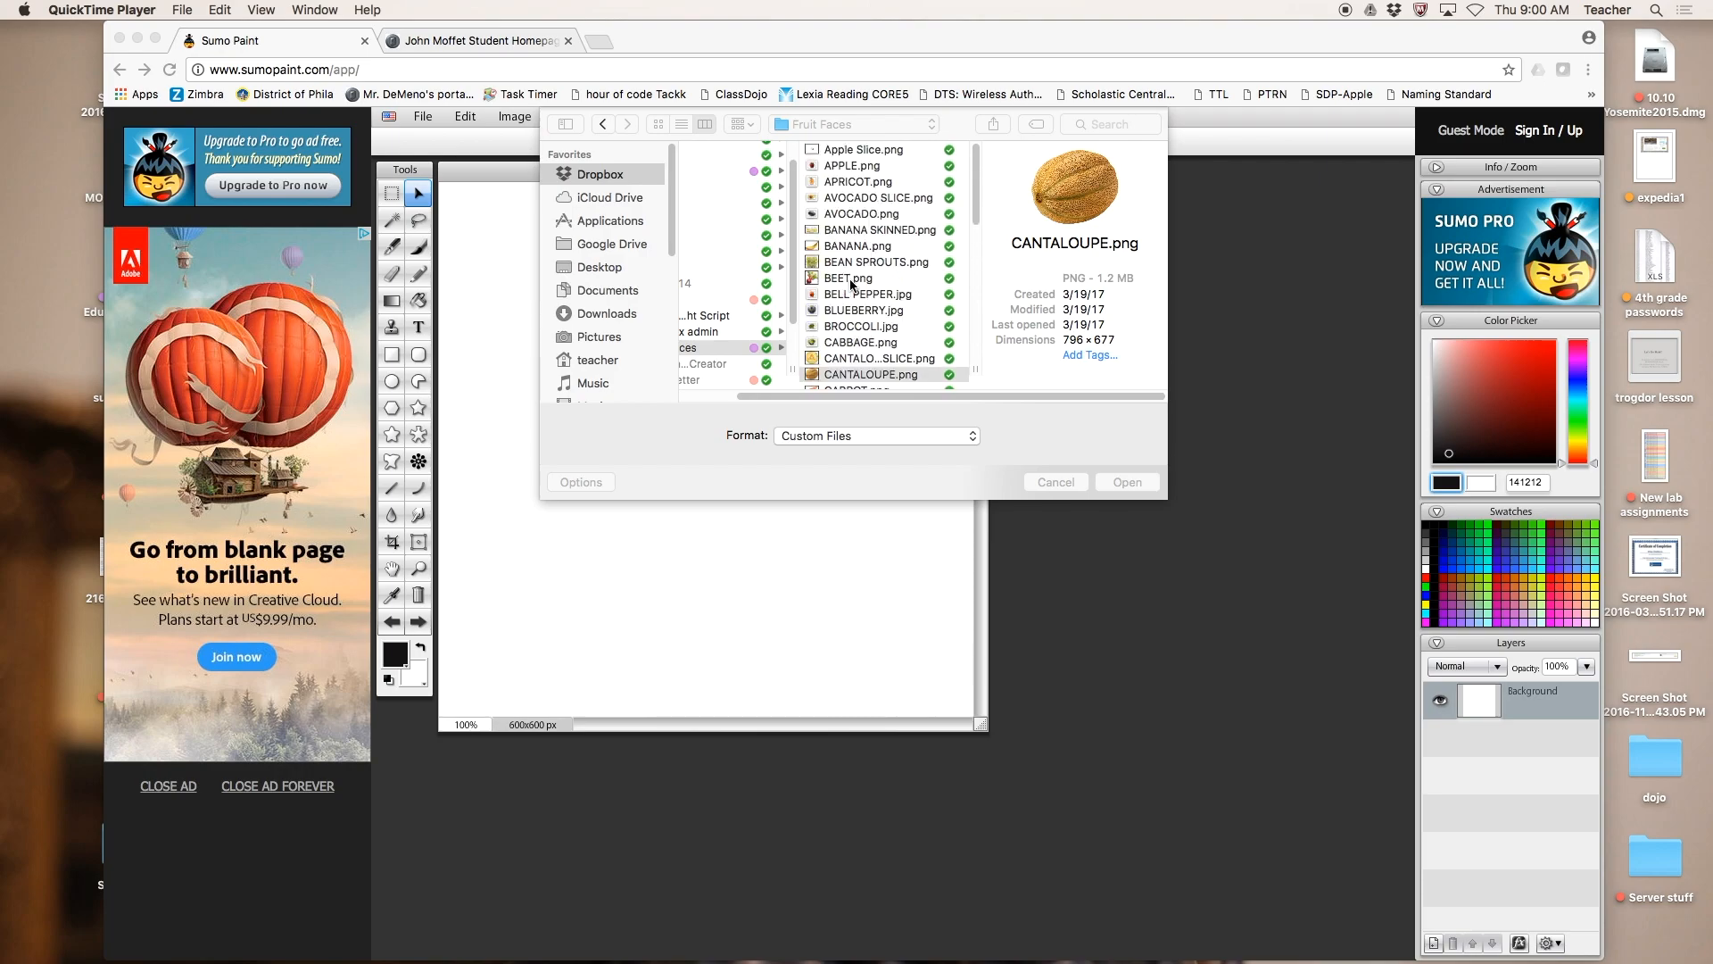
{"action": "left_click", "coordinate": [837, 186]}
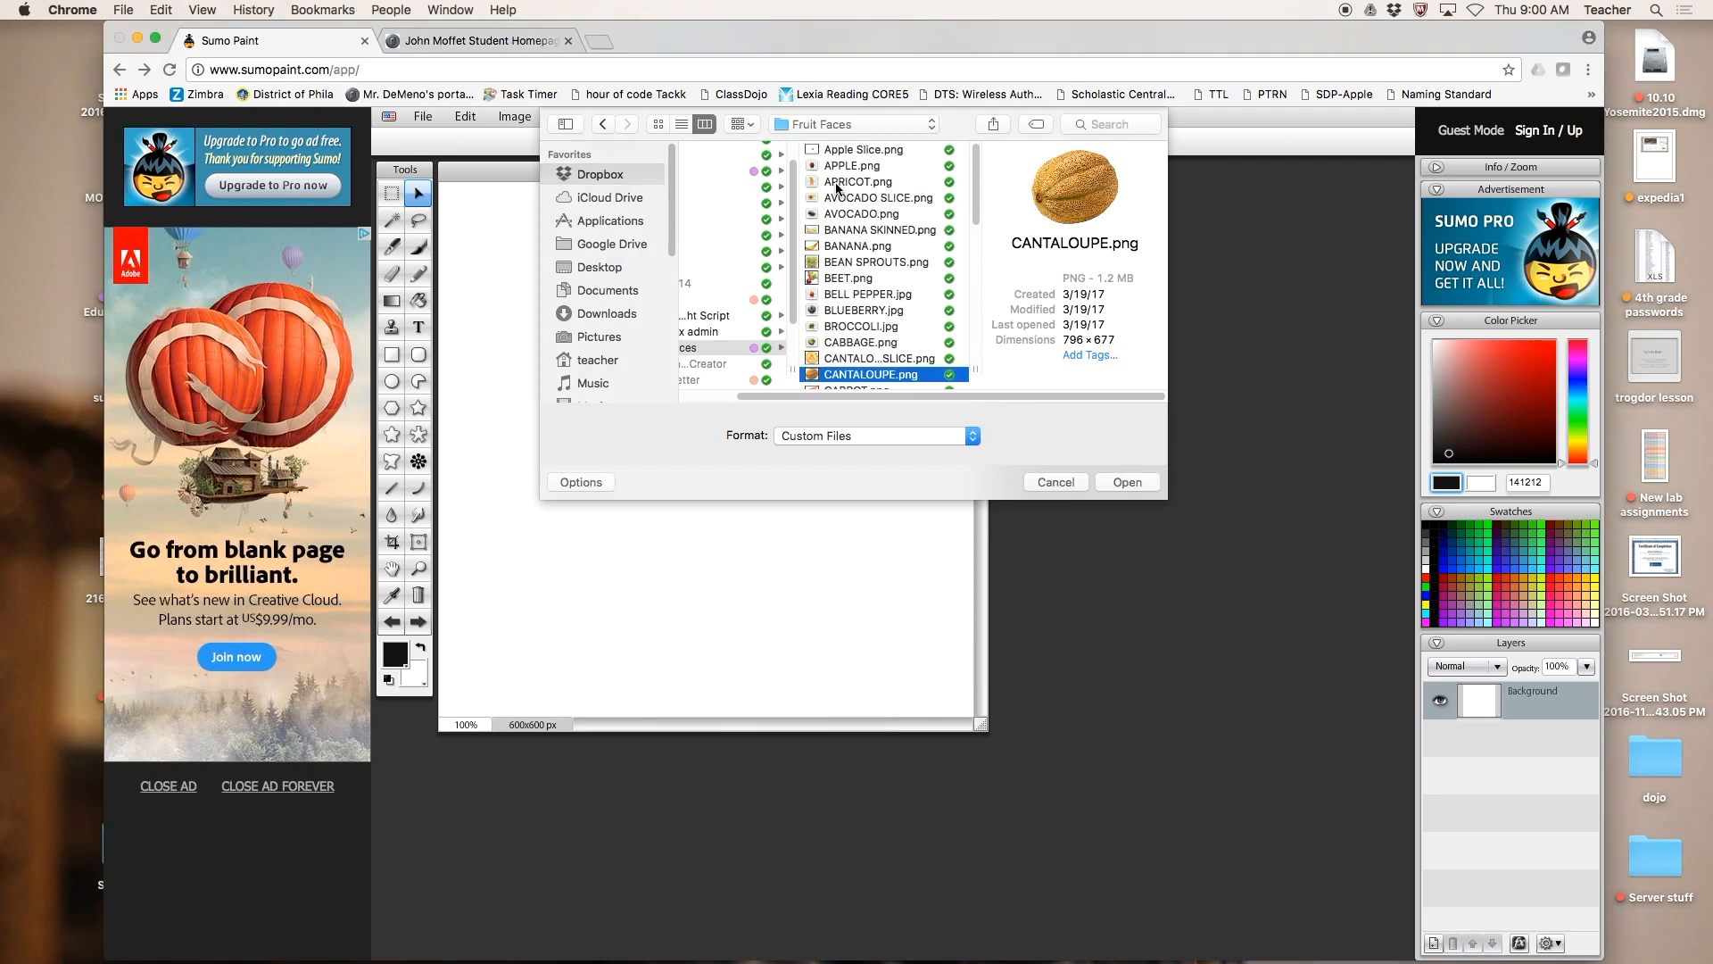
{"action": "left_click", "coordinate": [837, 186]}
{"action": "key", "text": "Down"}
{"action": "key", "text": "Down"}
{"action": "key", "text": "Down"}
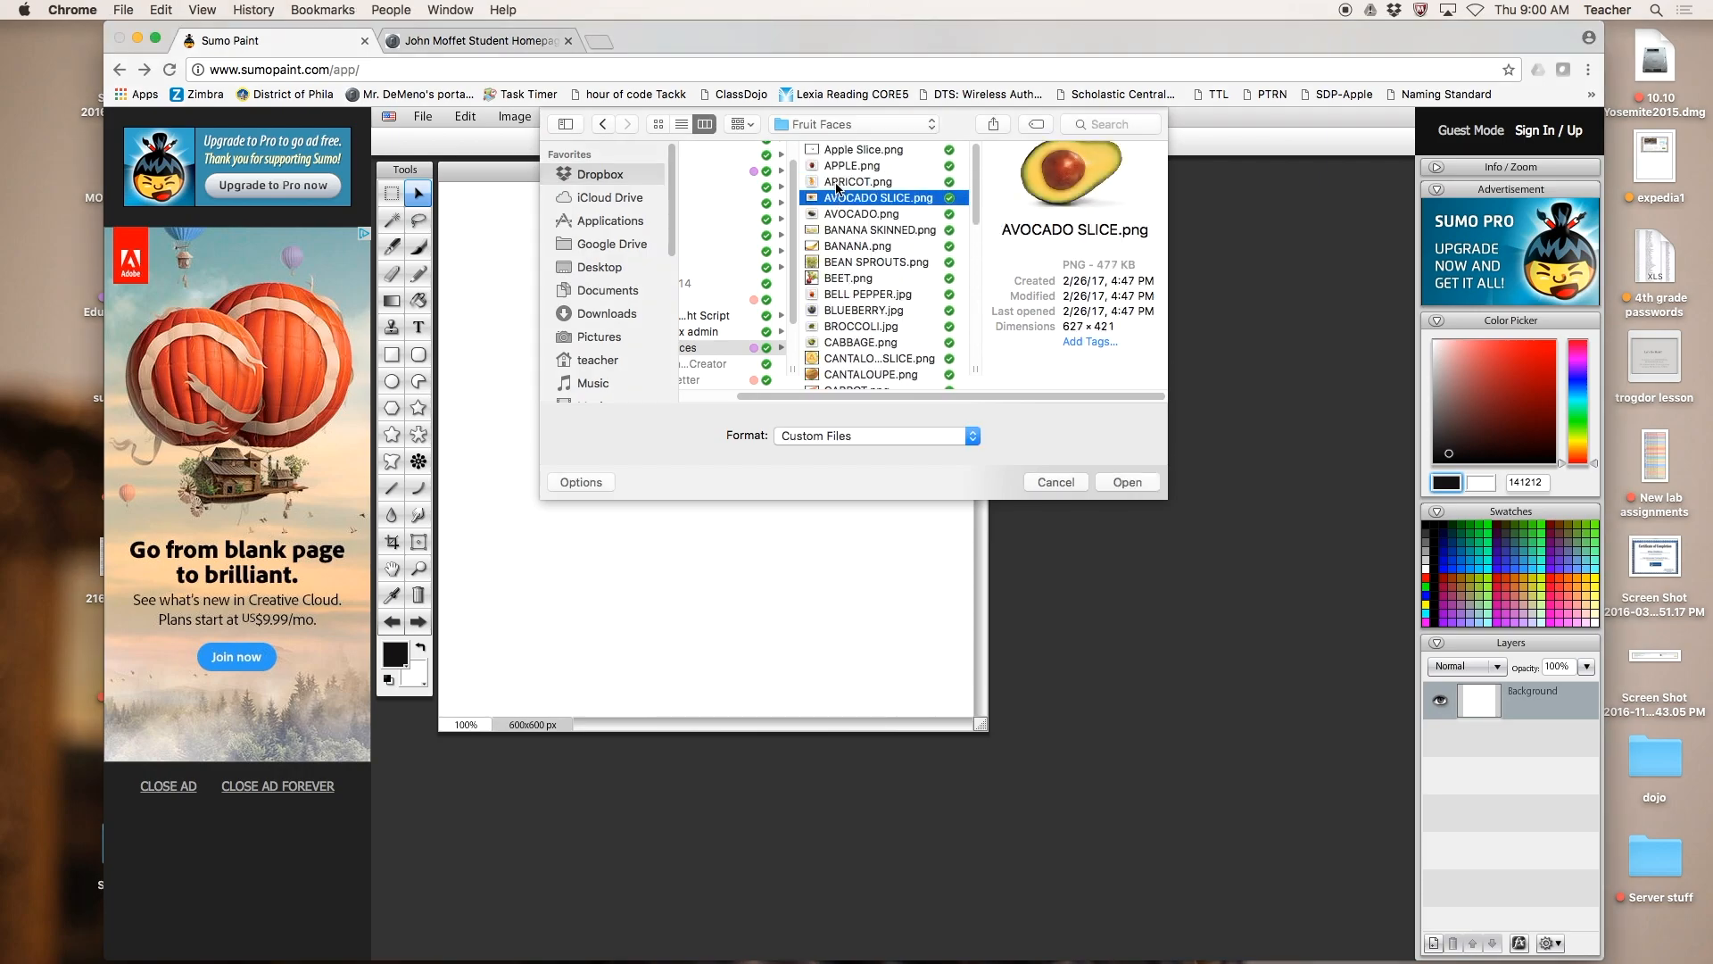
{"action": "key", "text": "Down"}
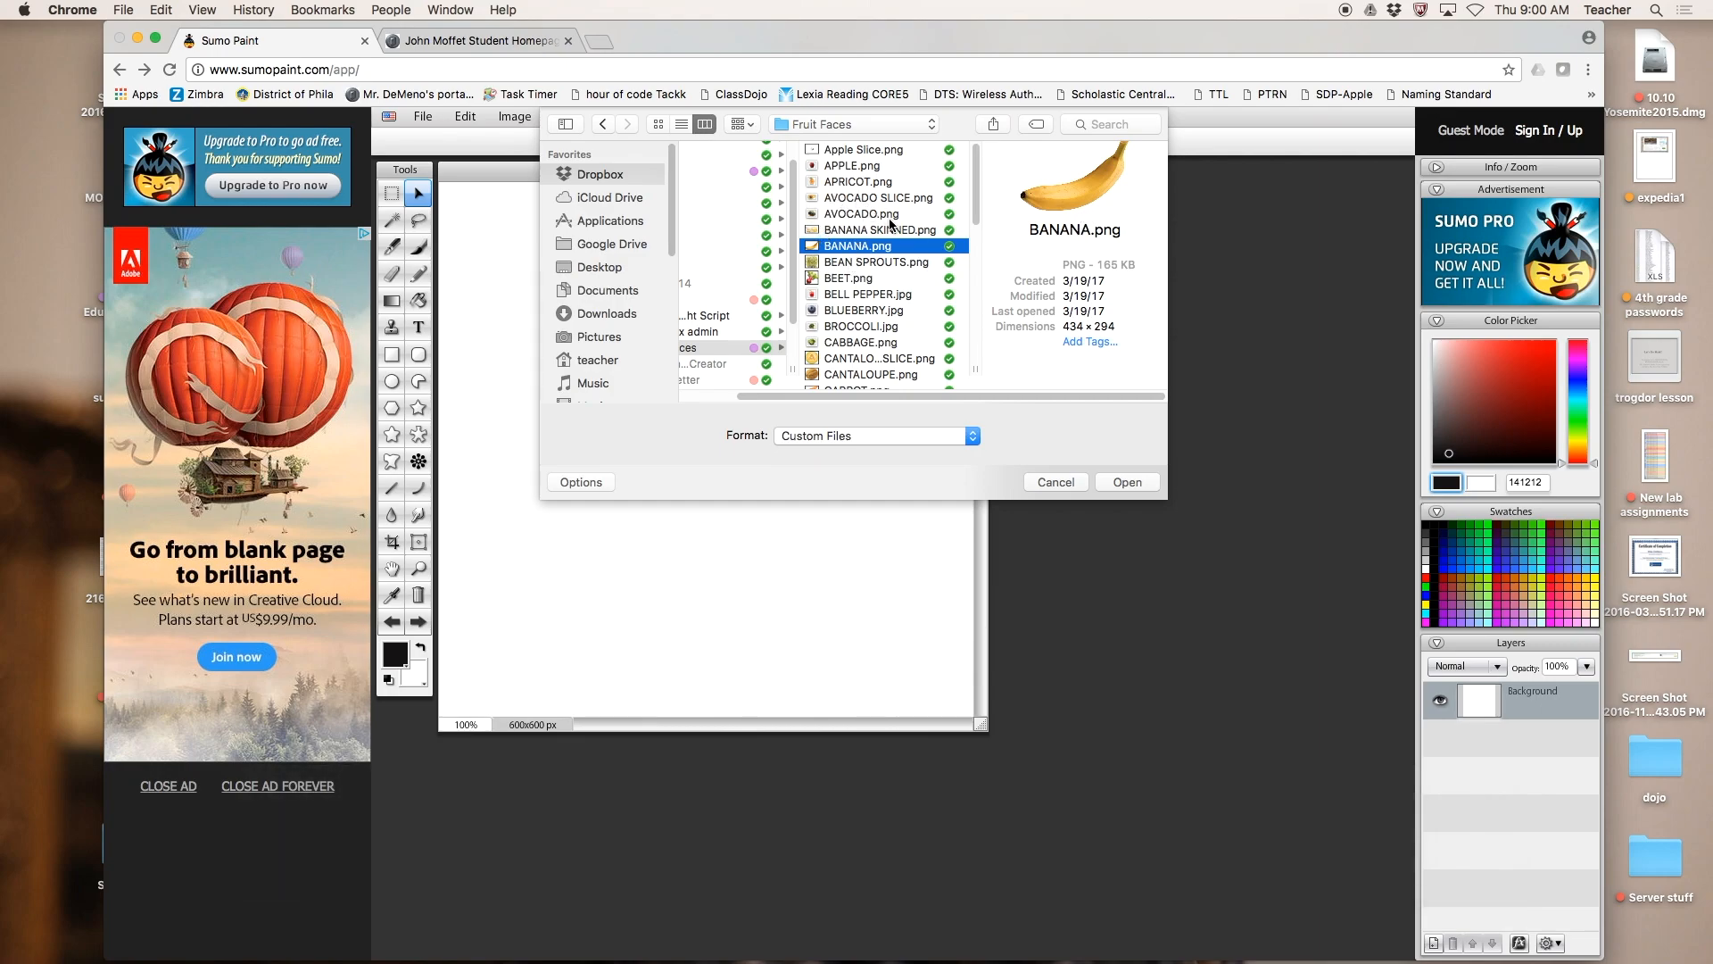
{"action": "key", "text": "Down"}
{"action": "key", "text": "Down"}
{"action": "key", "text": "Down"}
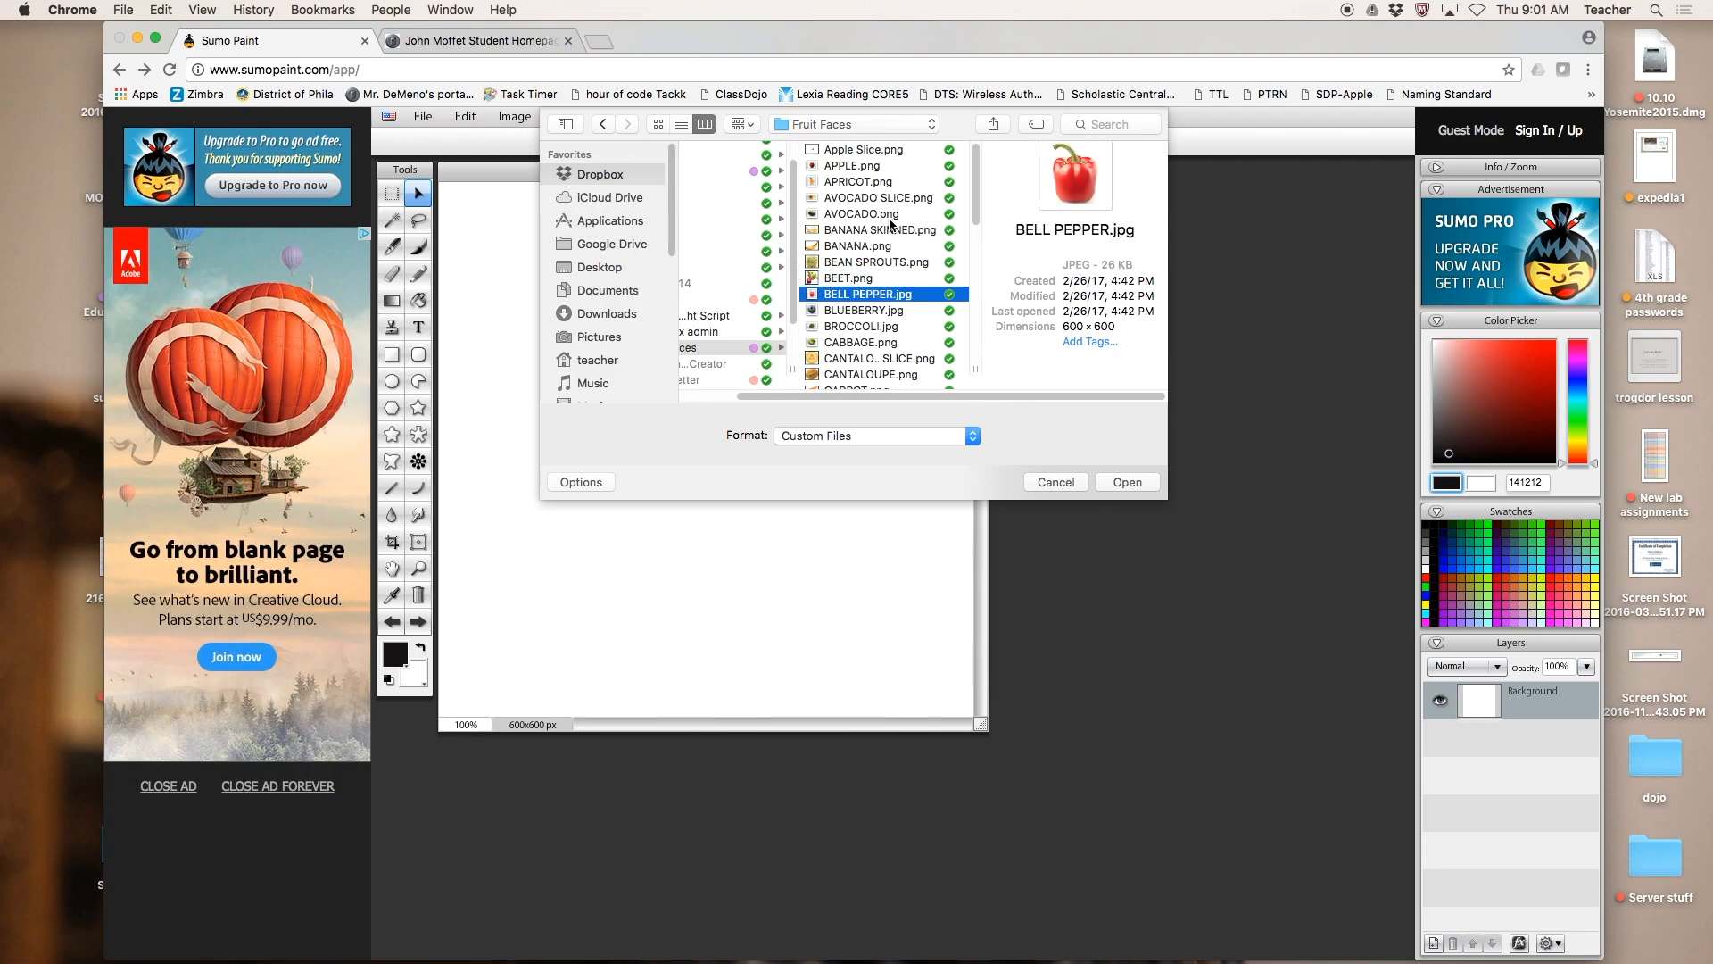
{"action": "key", "text": "Up"}
{"action": "key", "text": "Up"}
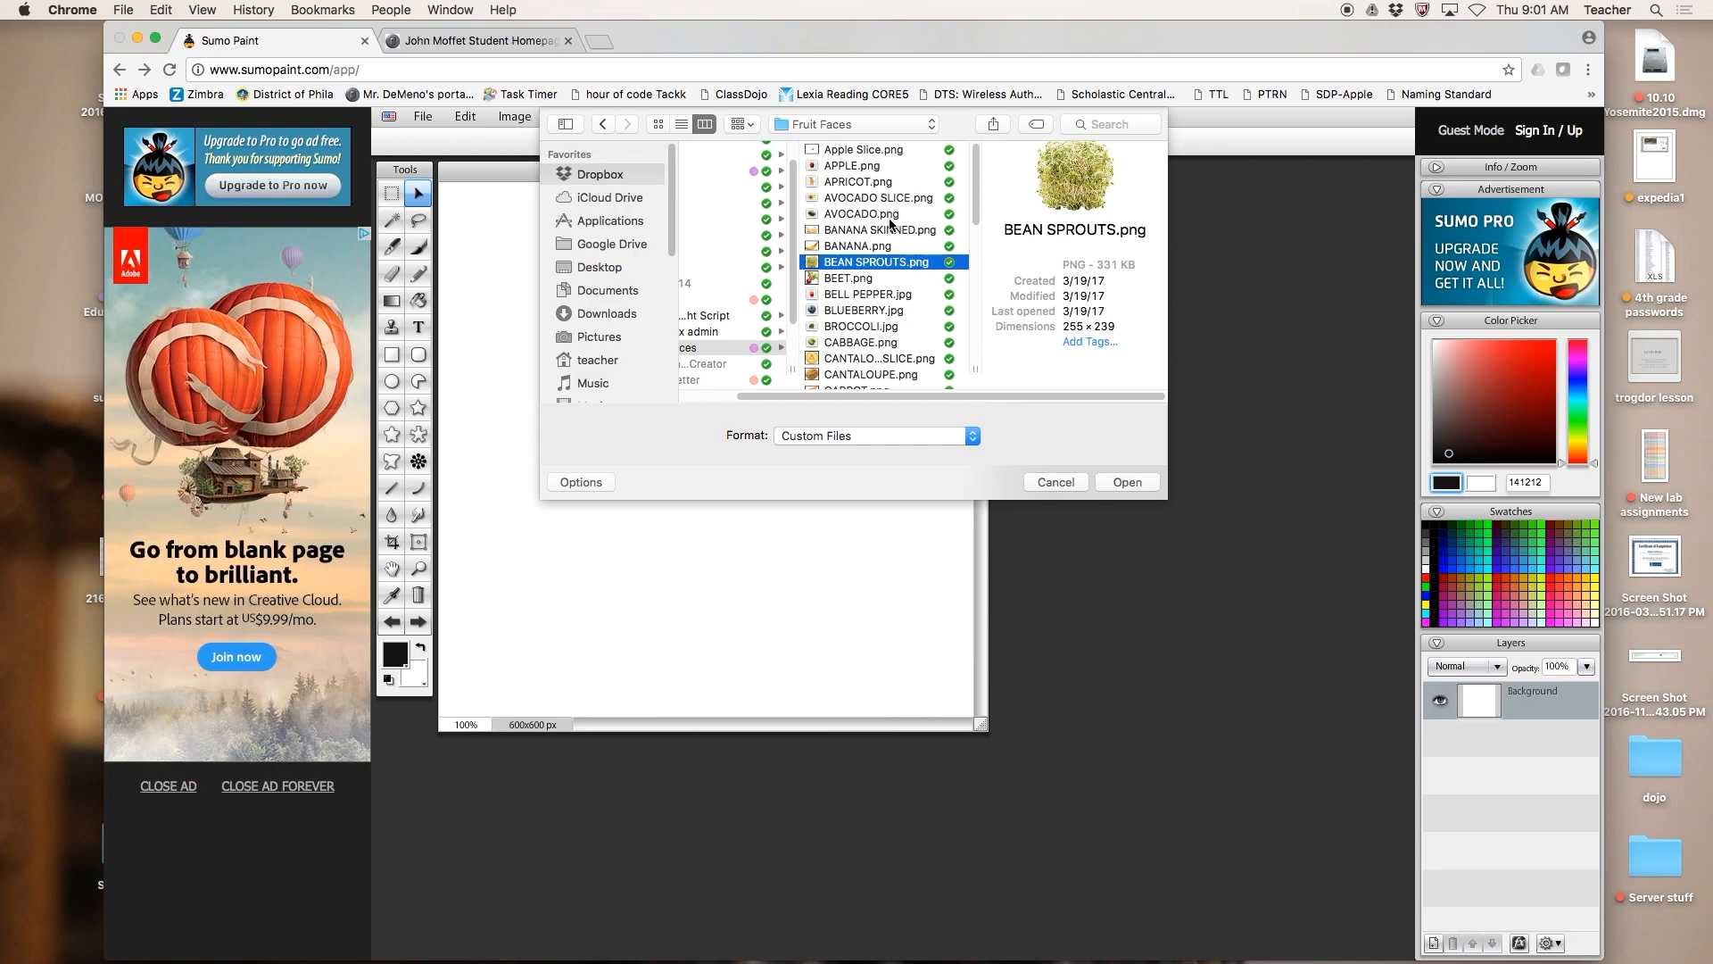
{"action": "key", "text": "Down"}
{"action": "key", "text": "Down"}
{"action": "key", "text": "Down"}
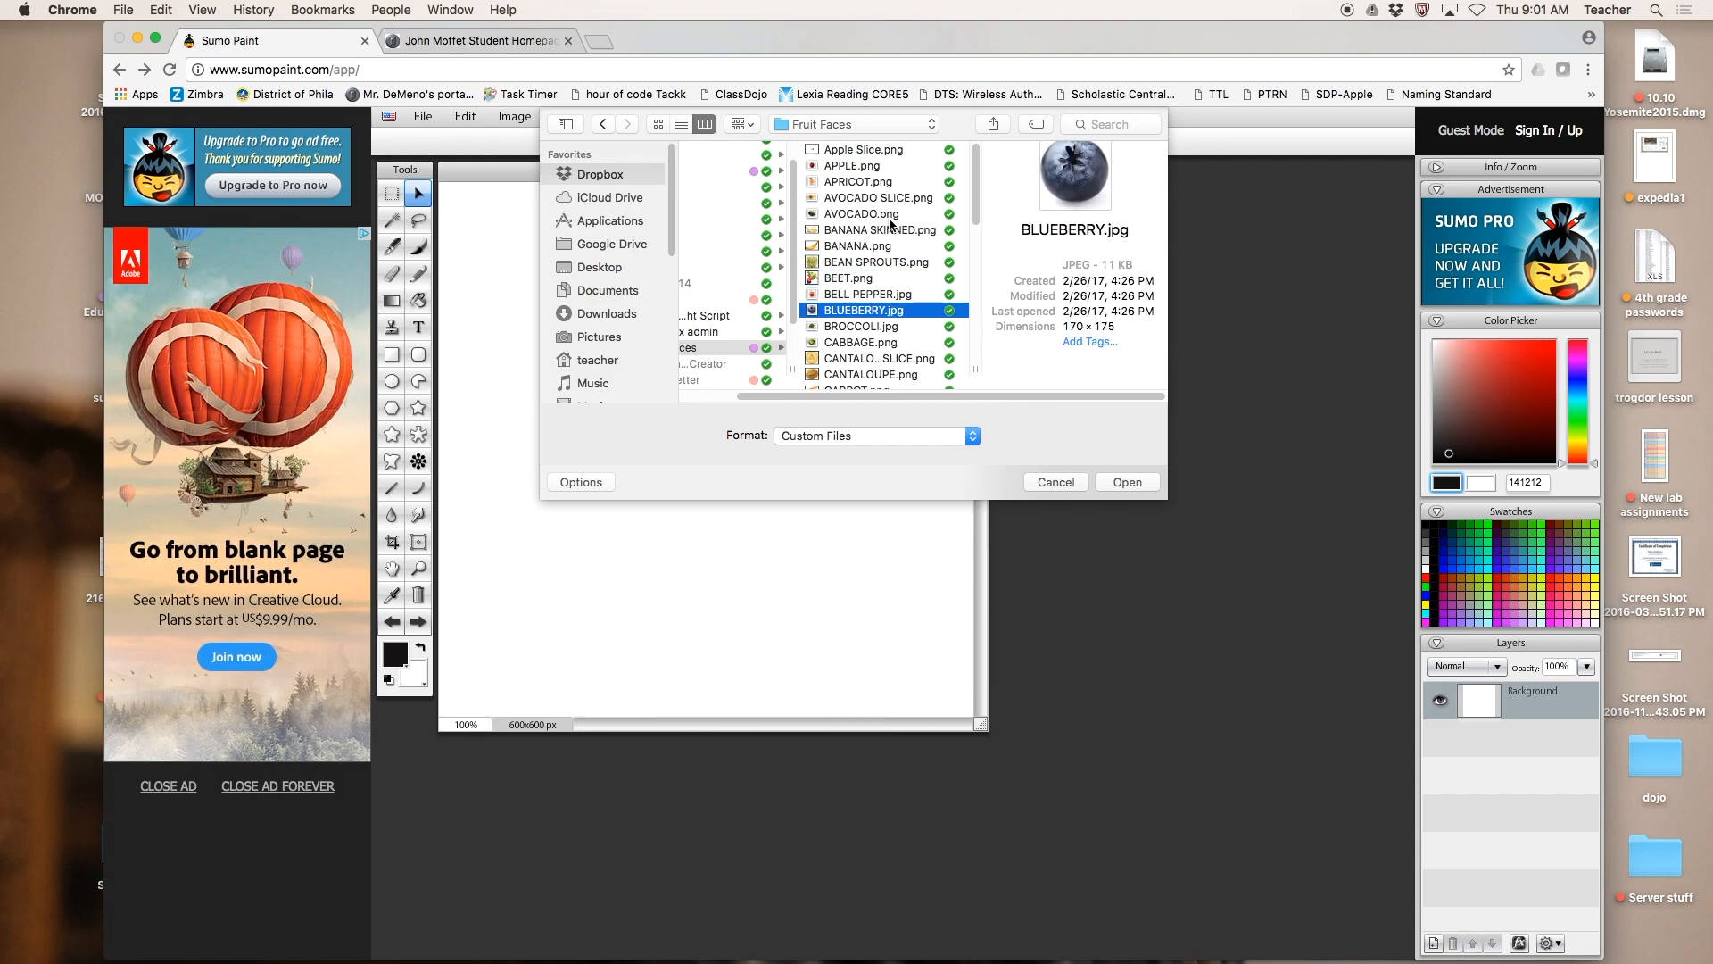
{"action": "key", "text": "Down"}
{"action": "key", "text": "Down"}
{"action": "key", "text": "Down"}
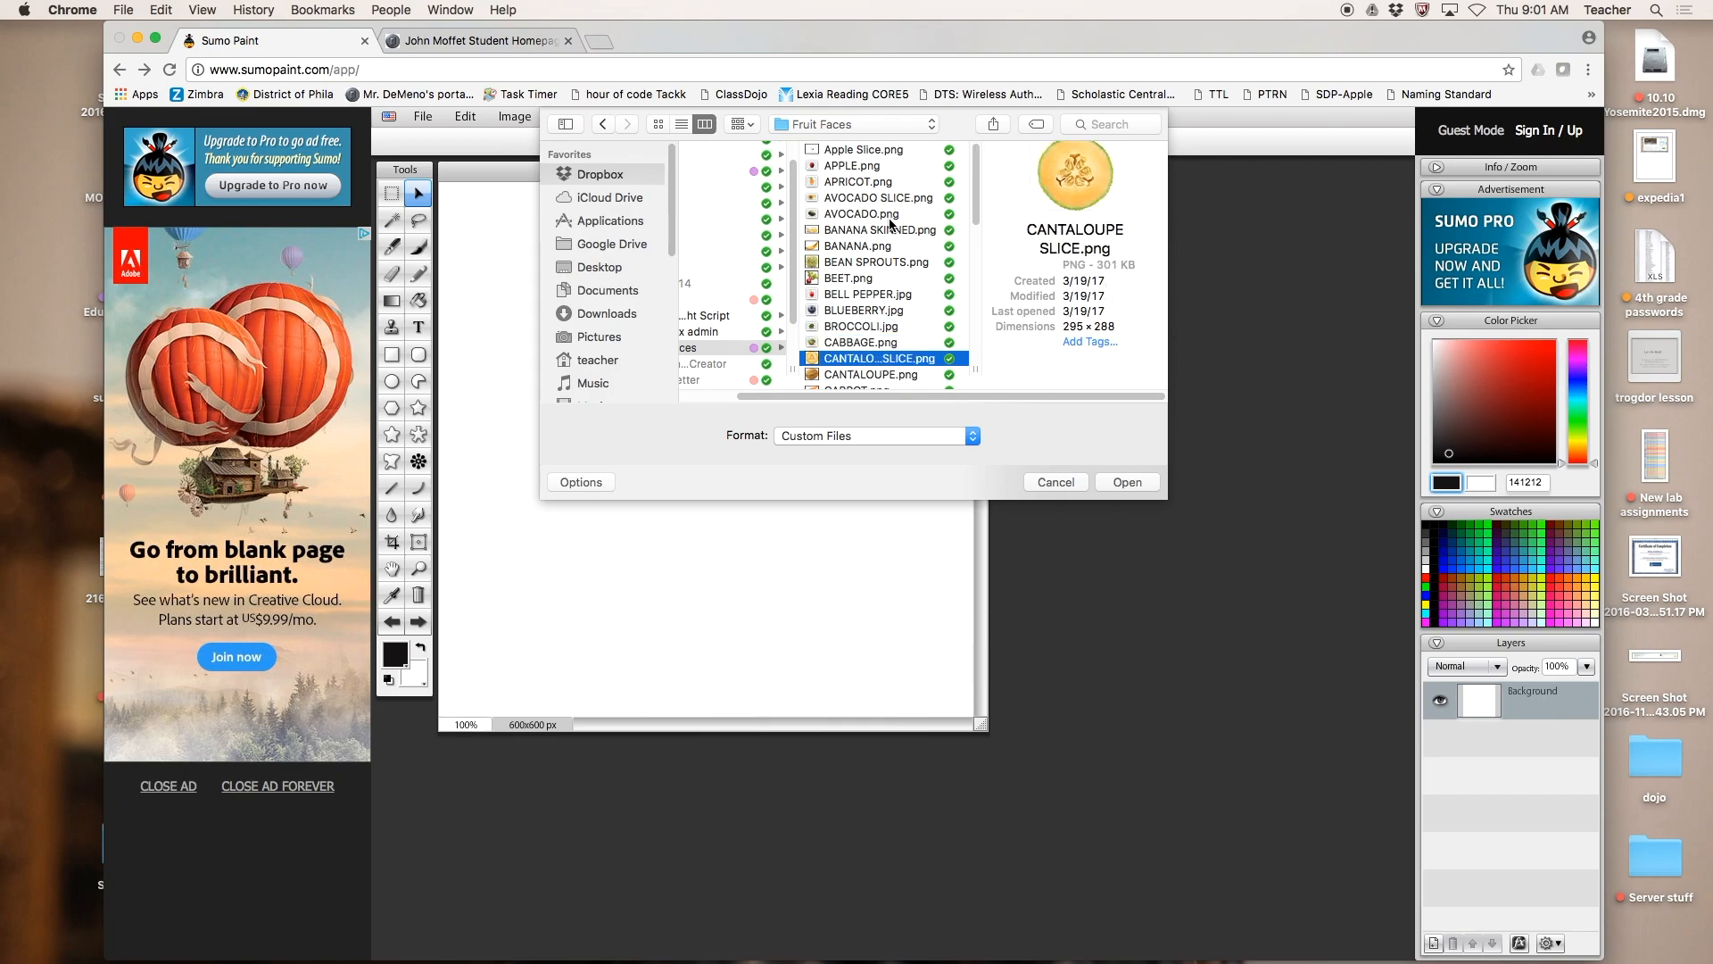
{"action": "key", "text": "Down"}
{"action": "key", "text": "Down"}
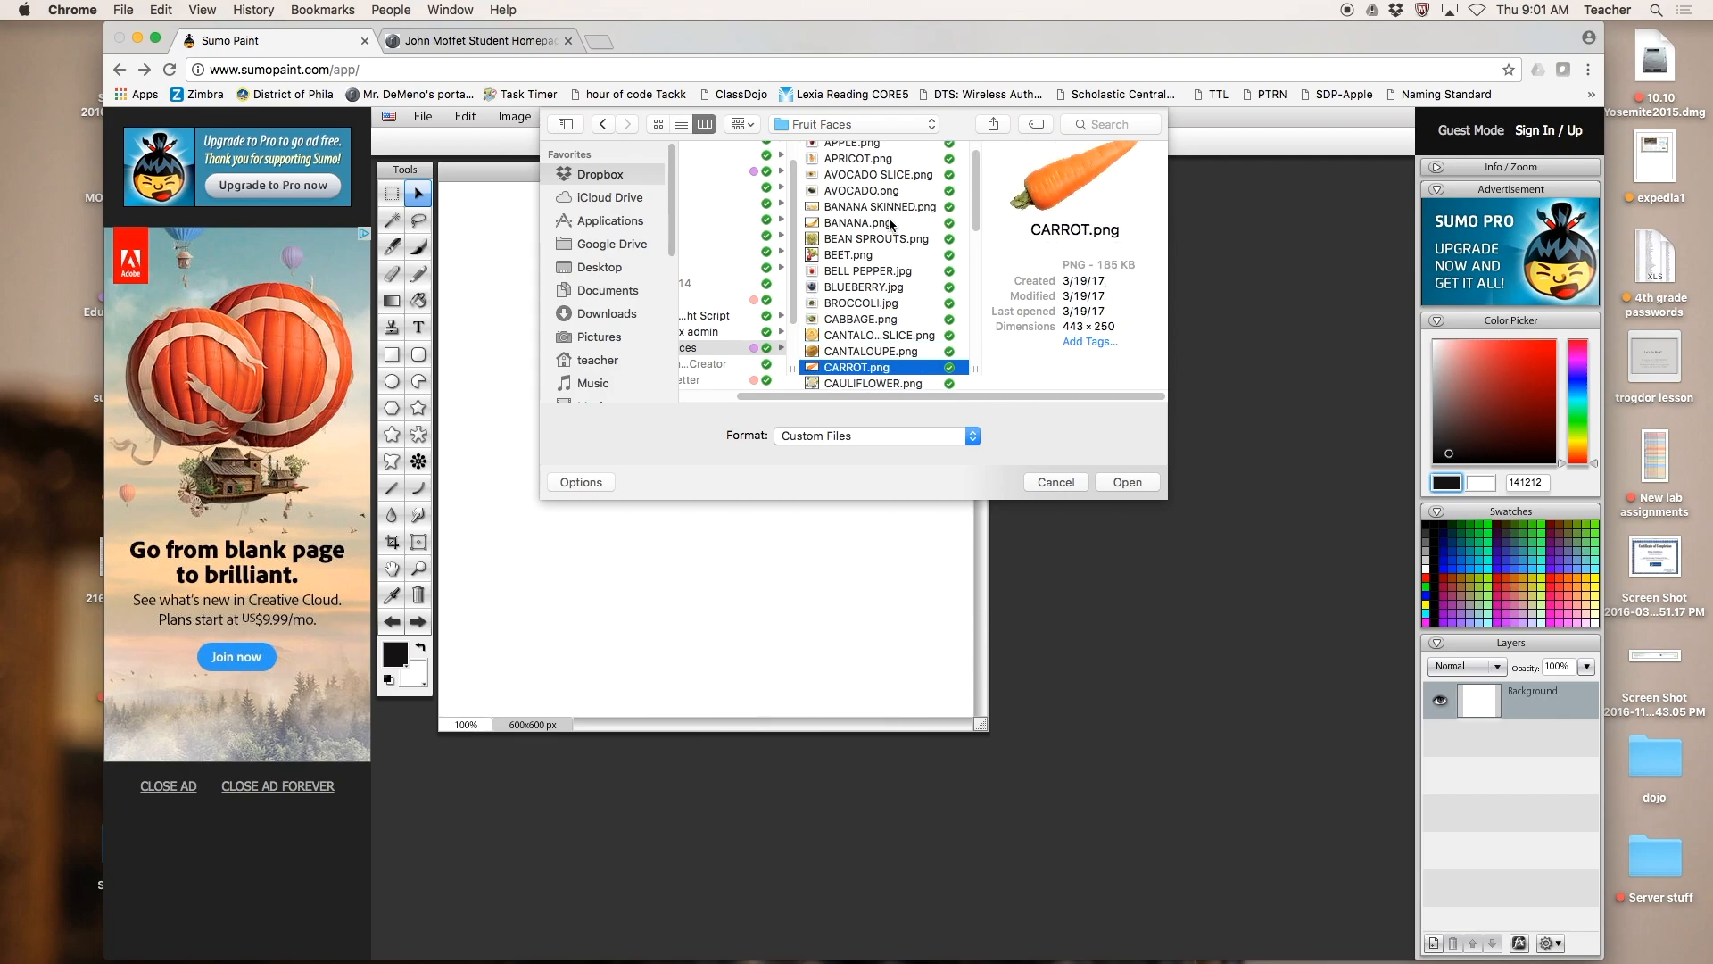
{"action": "key", "text": "Down"}
{"action": "key", "text": "Up"}
{"action": "key", "text": "Up"}
{"action": "key", "text": "Up"}
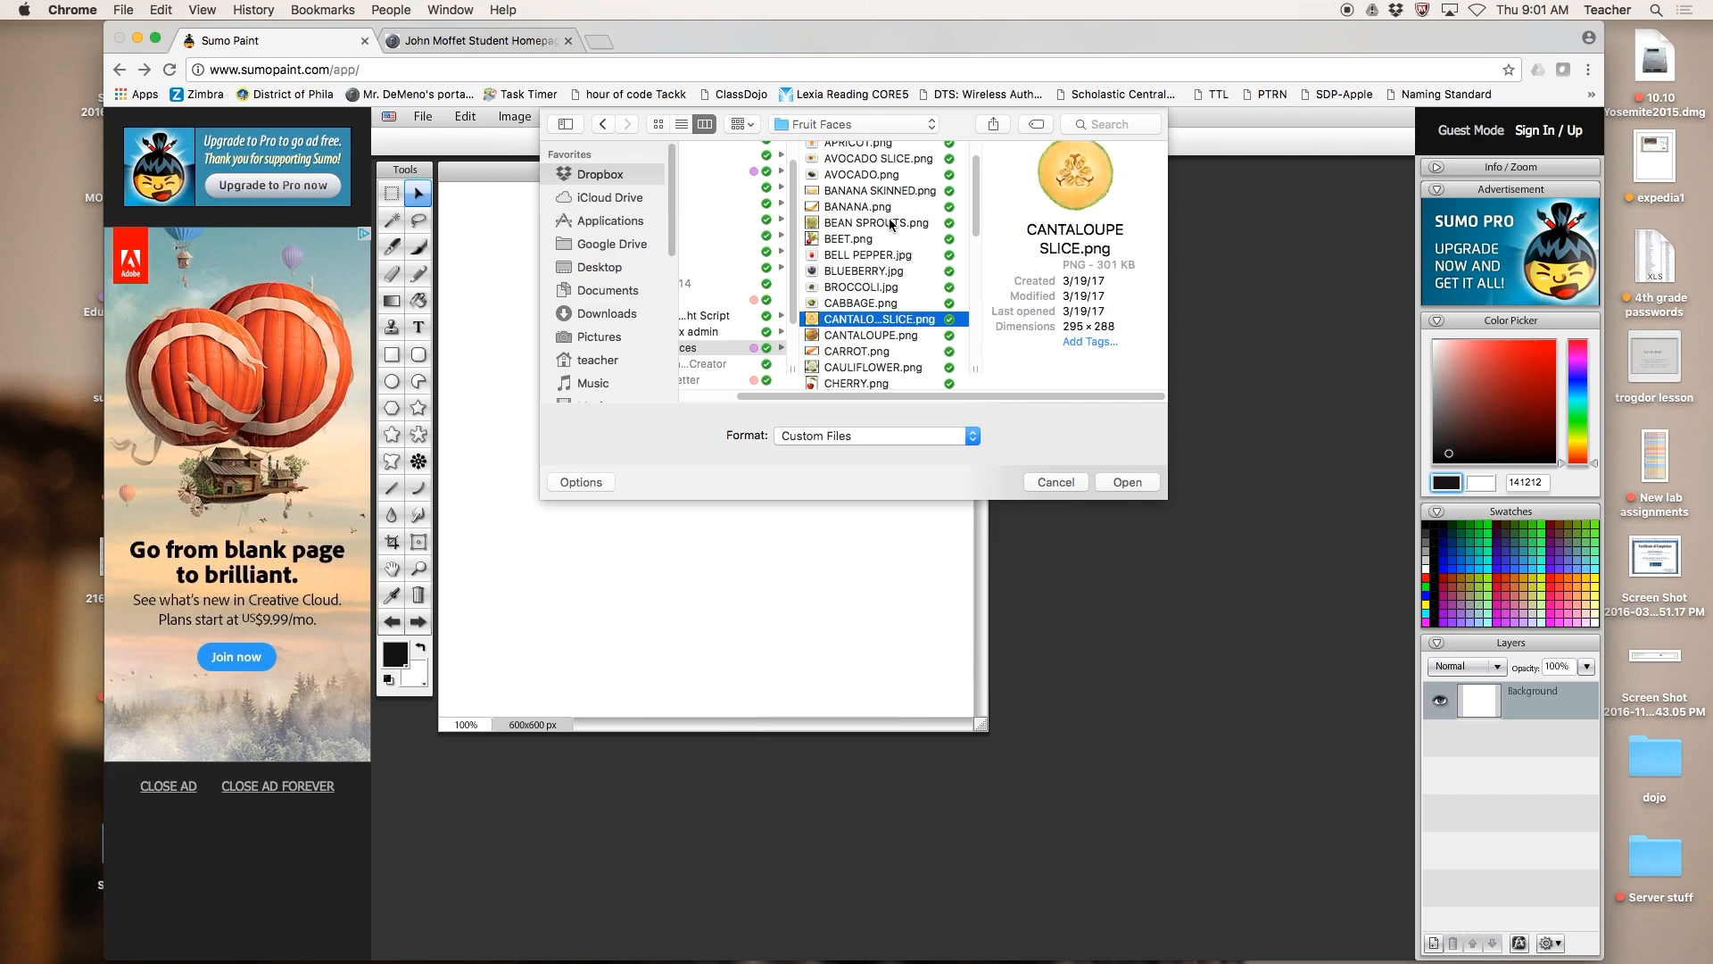
{"action": "key", "text": "Up"}
{"action": "key", "text": "Up"}
{"action": "key", "text": "Up"}
{"action": "key", "text": "Up"}
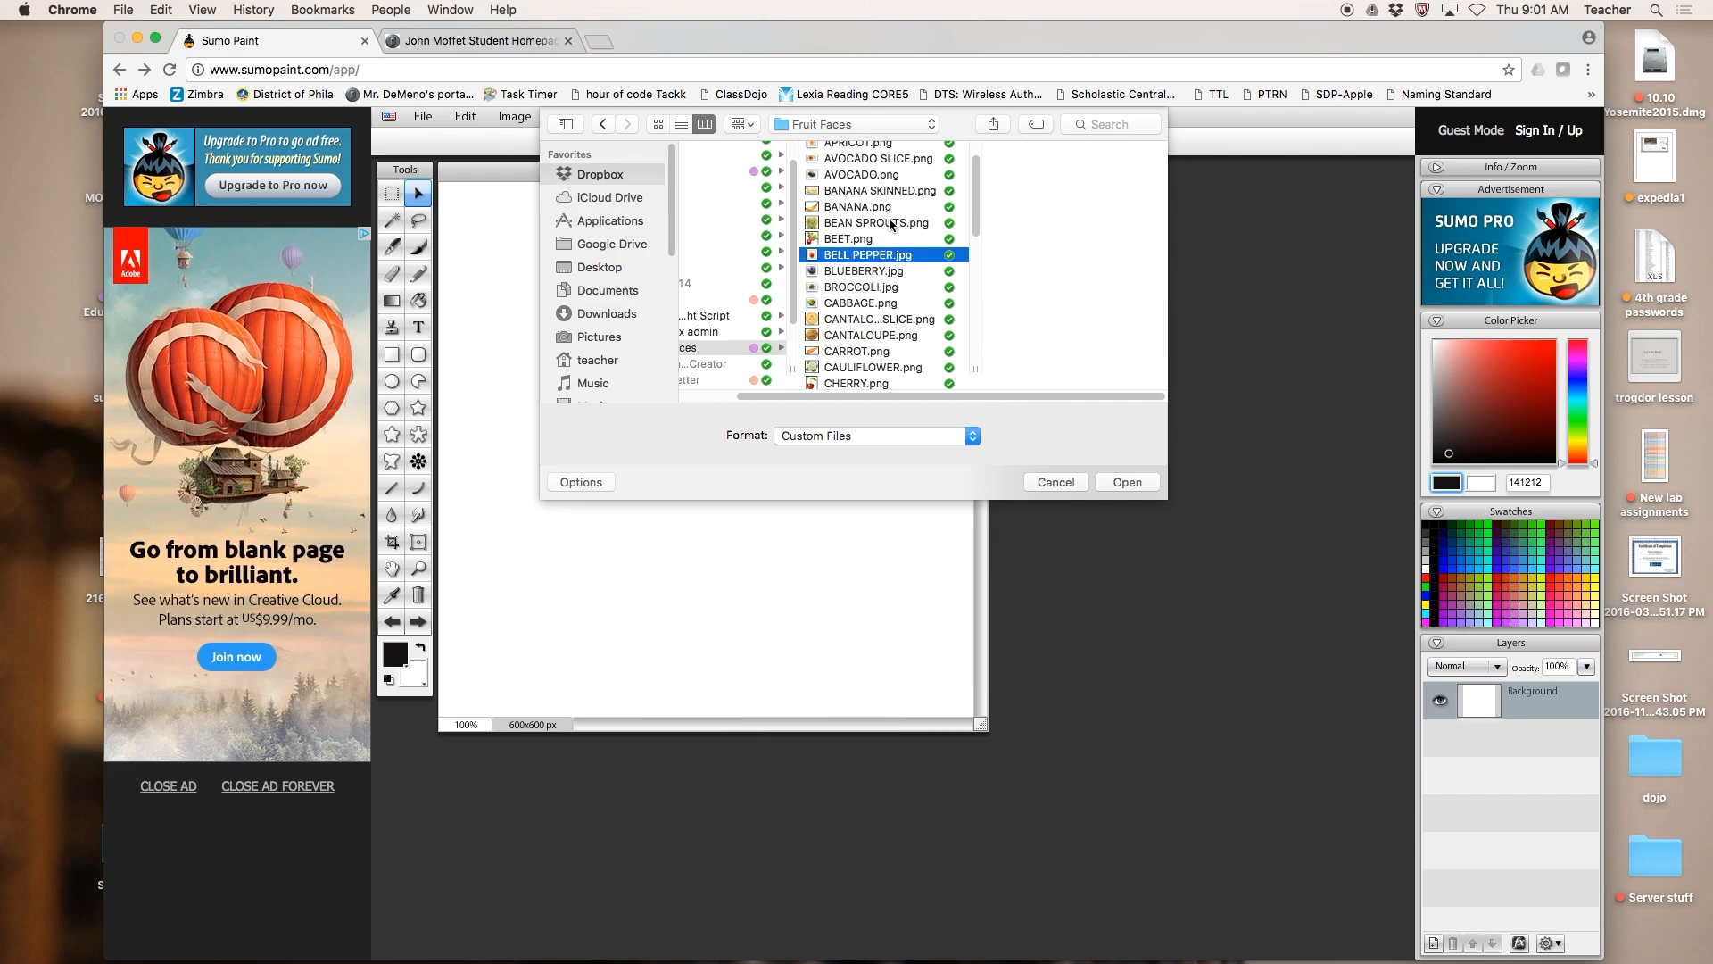
Choose CANTALOUPE.png and import it into the drawing as a new layer
{"action": "key", "text": "Down"}
{"action": "key", "text": "Down"}
{"action": "key", "text": "Down"}
{"action": "key", "text": "Down"}
{"action": "key", "text": "Down"}
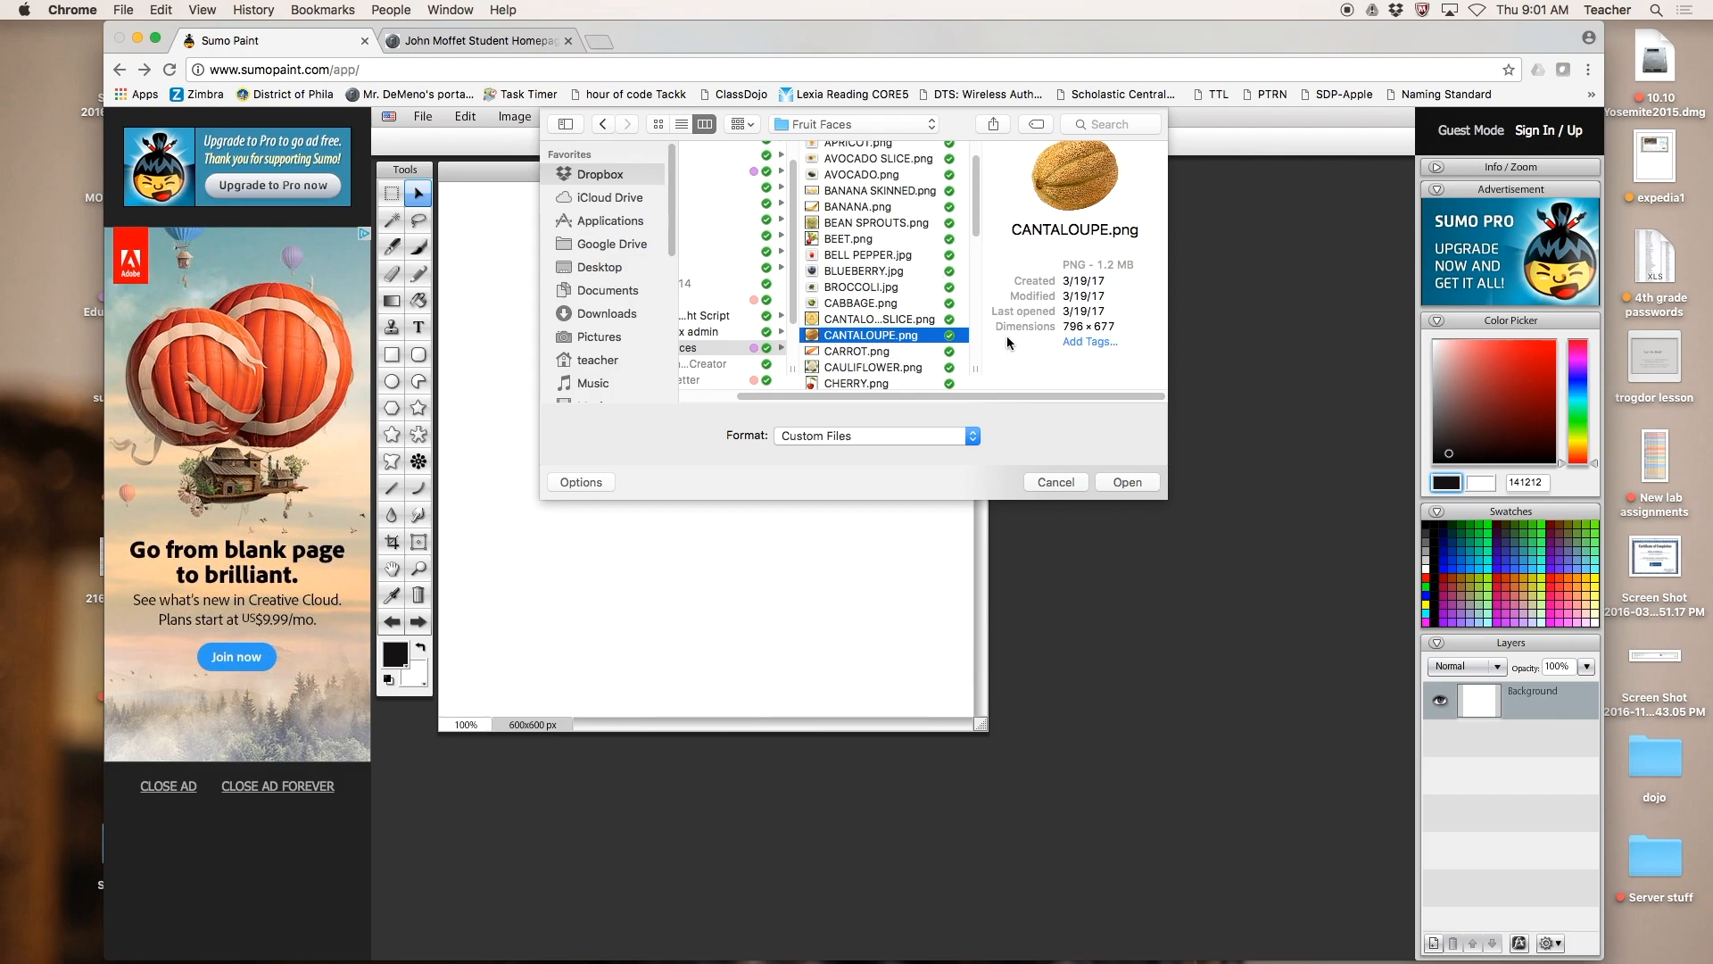
{"action": "left_click", "coordinate": [1121, 482]}
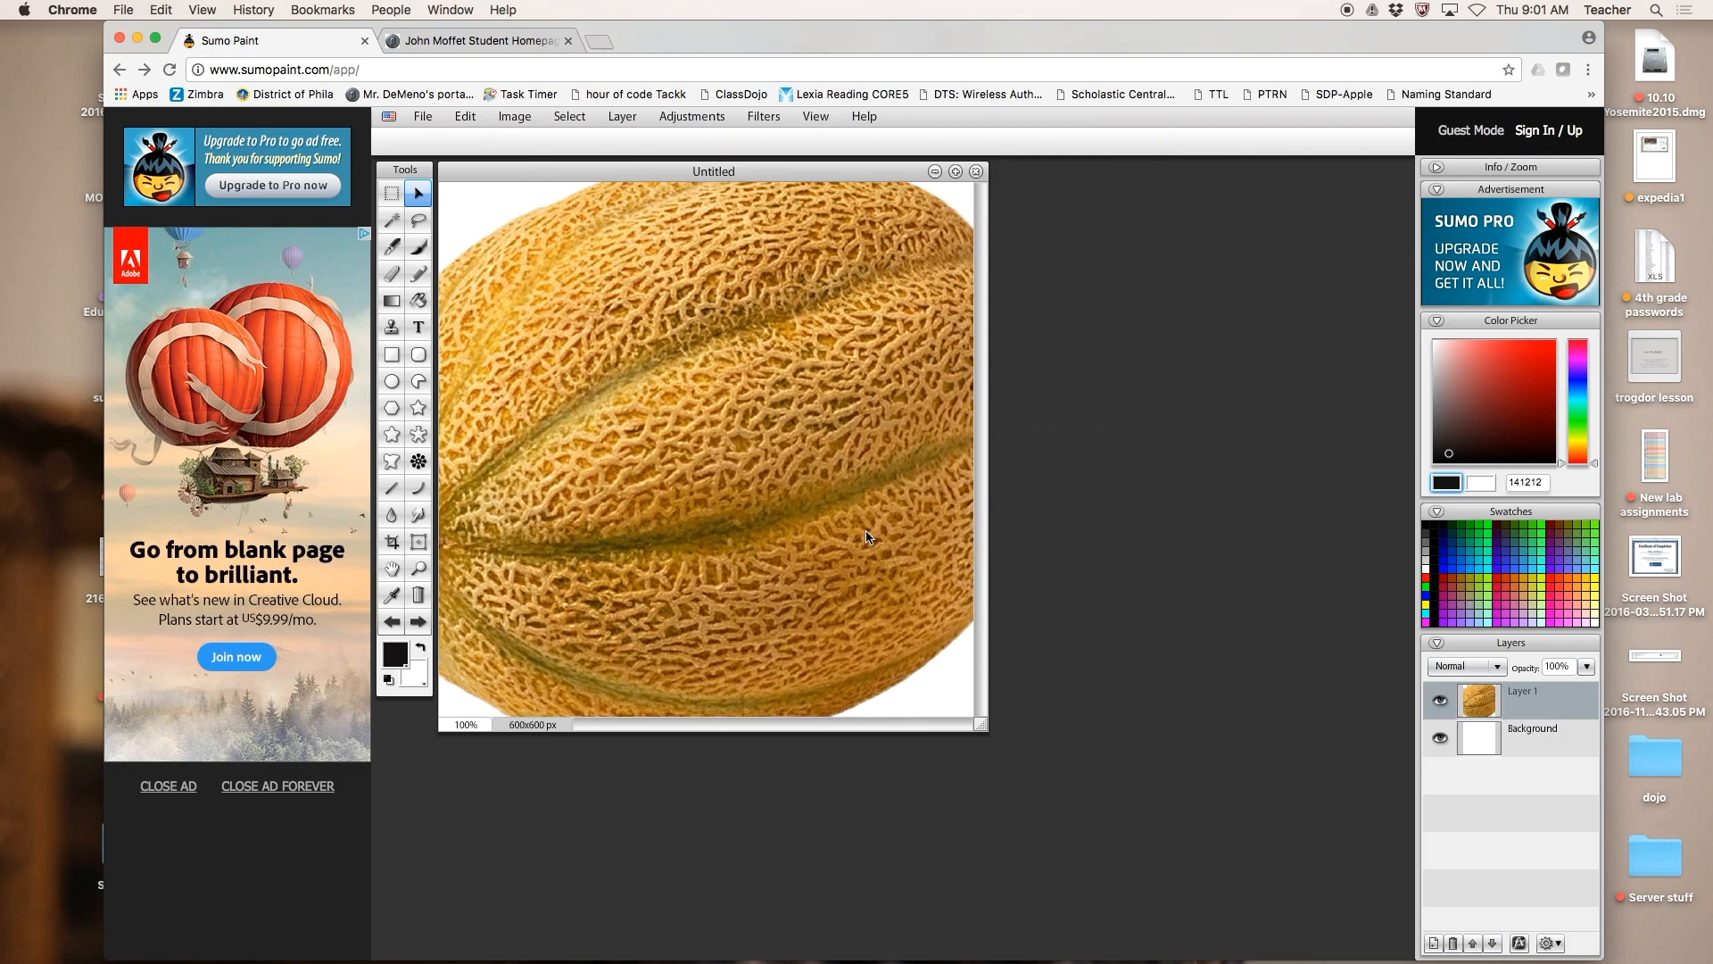
Use Free Transform to shrink the cantaloupe to a head-sized shape, rotate it upright with its stem end down, and apply it
{"action": "left_click", "coordinate": [466, 117]}
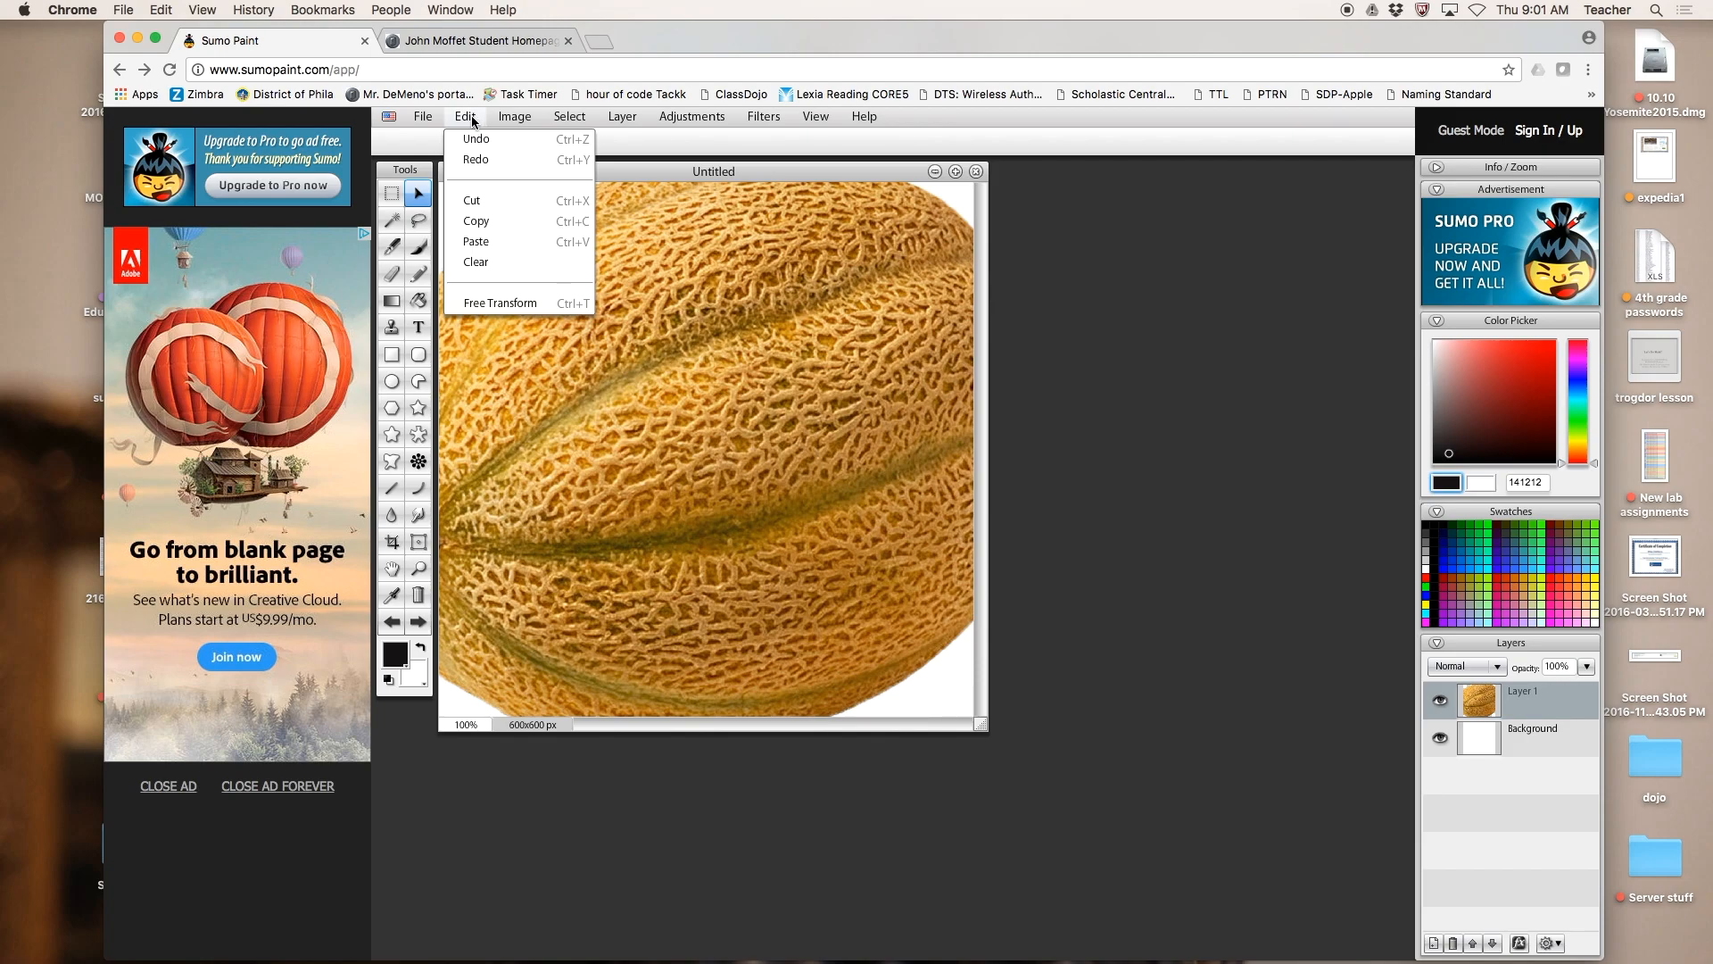
{"action": "left_click", "coordinate": [475, 301]}
{"action": "left_click_drag", "start_coordinate": [500, 294], "coordinate": [625, 365]}
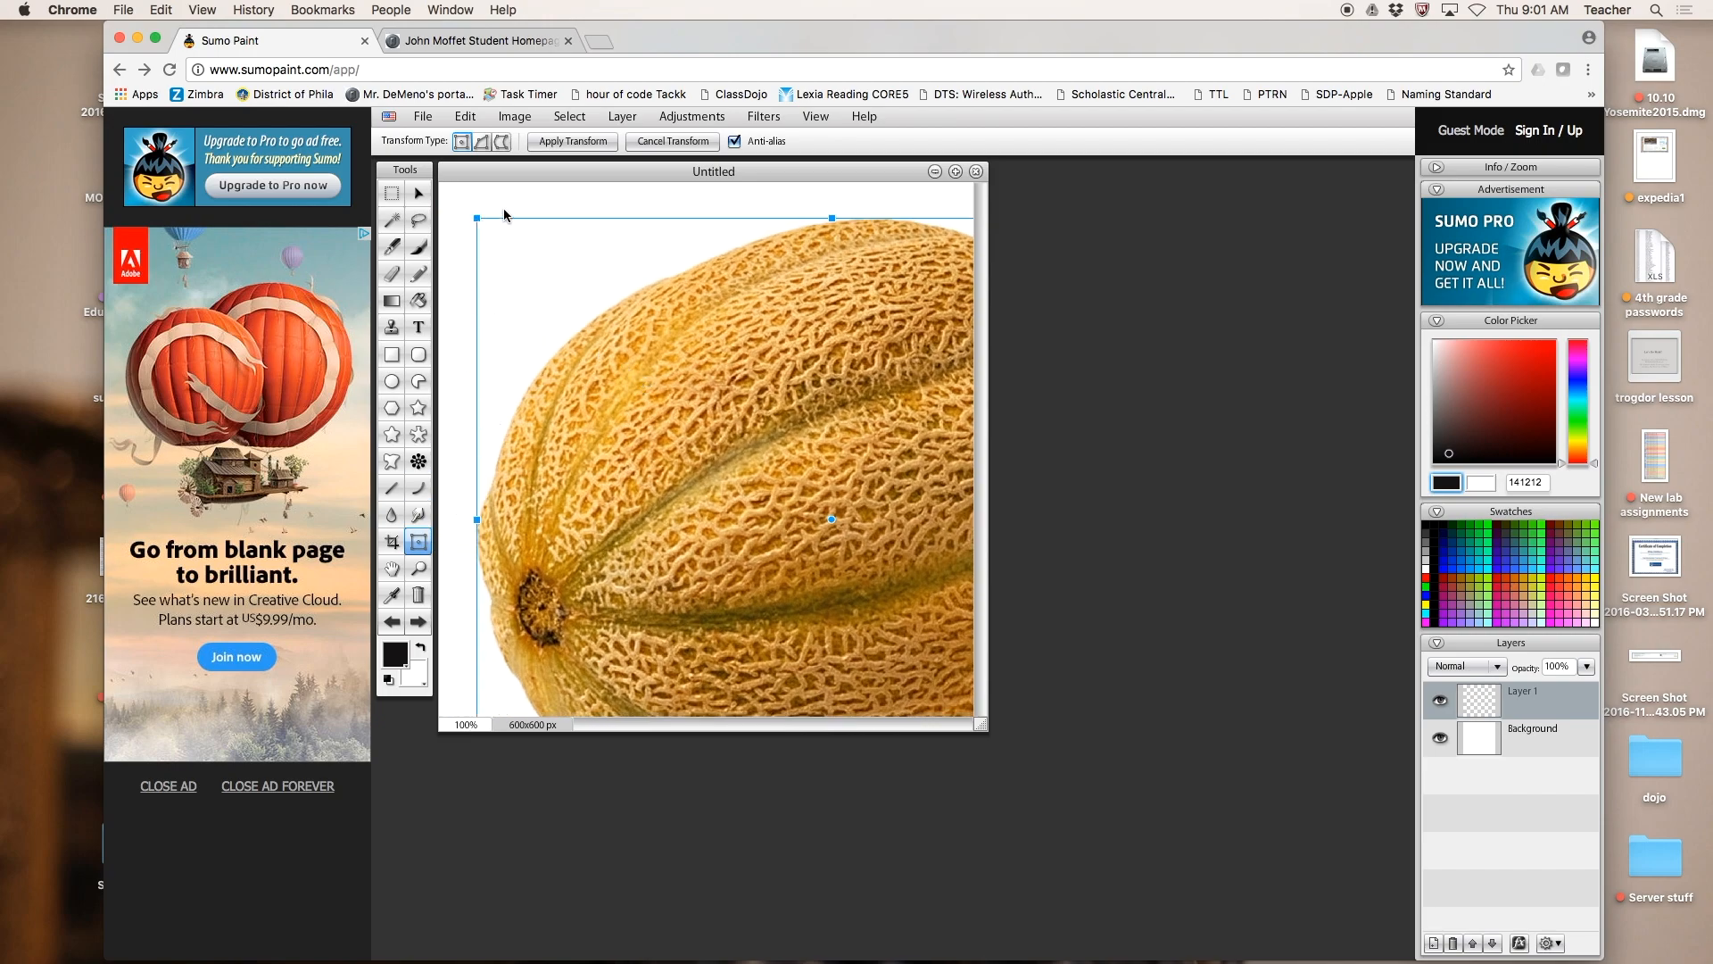
{"action": "left_click_drag", "start_coordinate": [476, 219], "coordinate": [685, 426]}
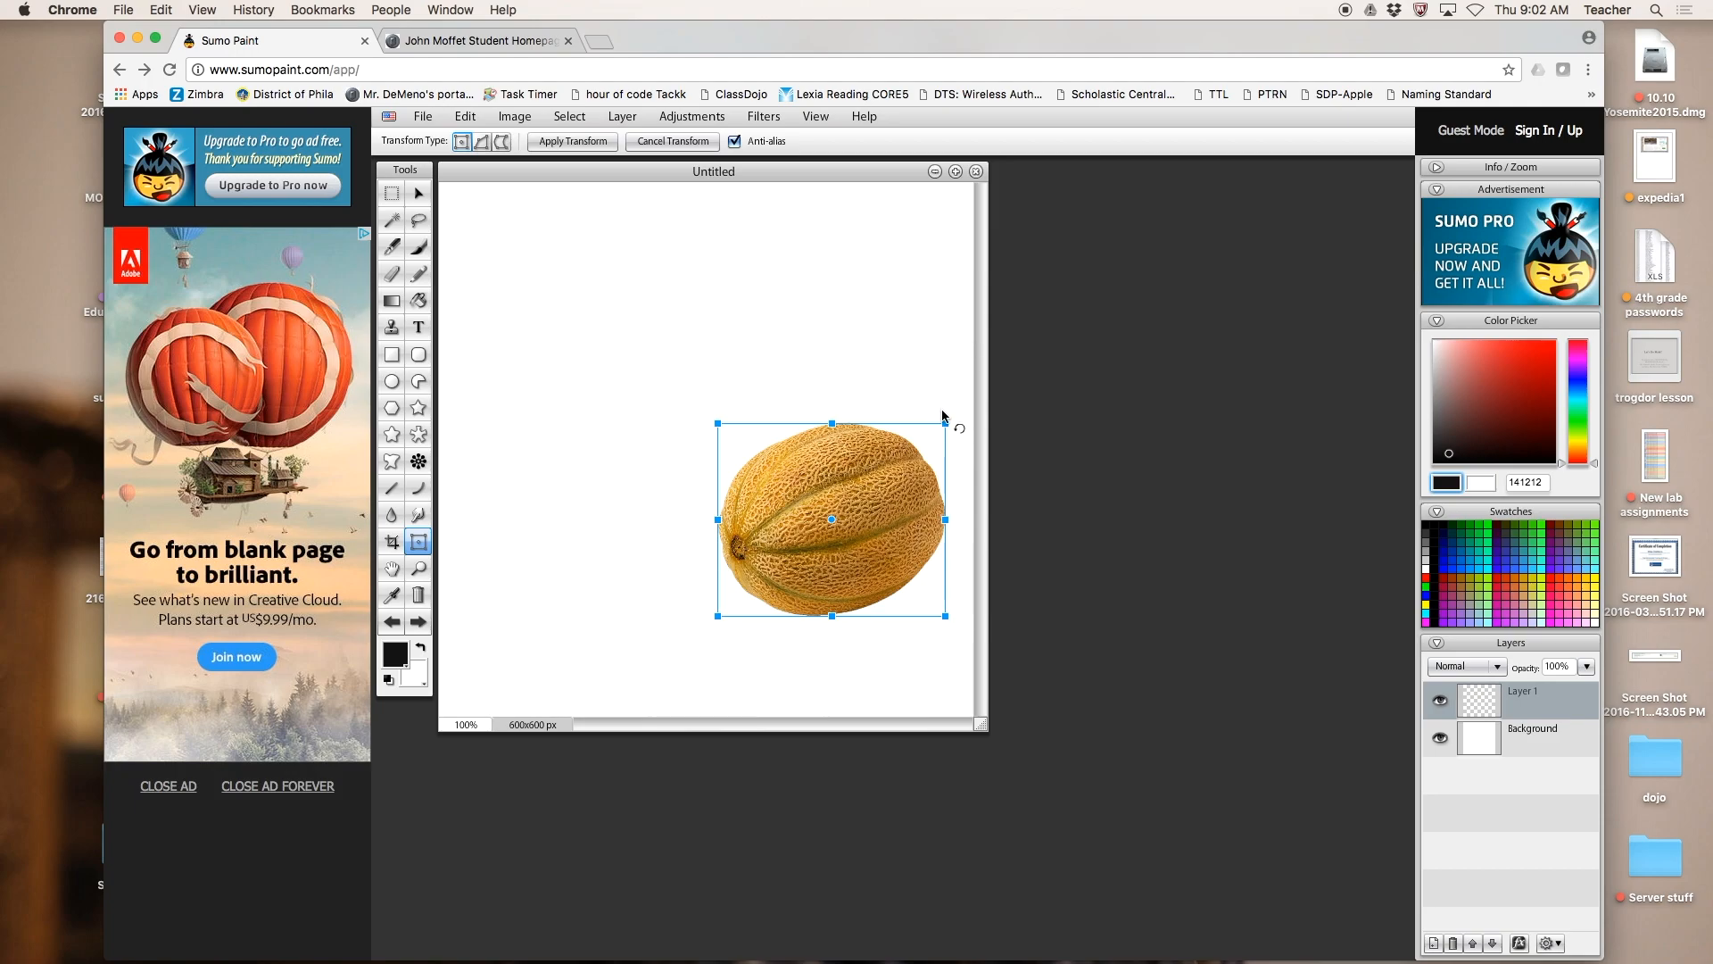
{"action": "left_click_drag", "start_coordinate": [942, 415], "coordinate": [768, 376]}
{"action": "key", "text": "Return"}
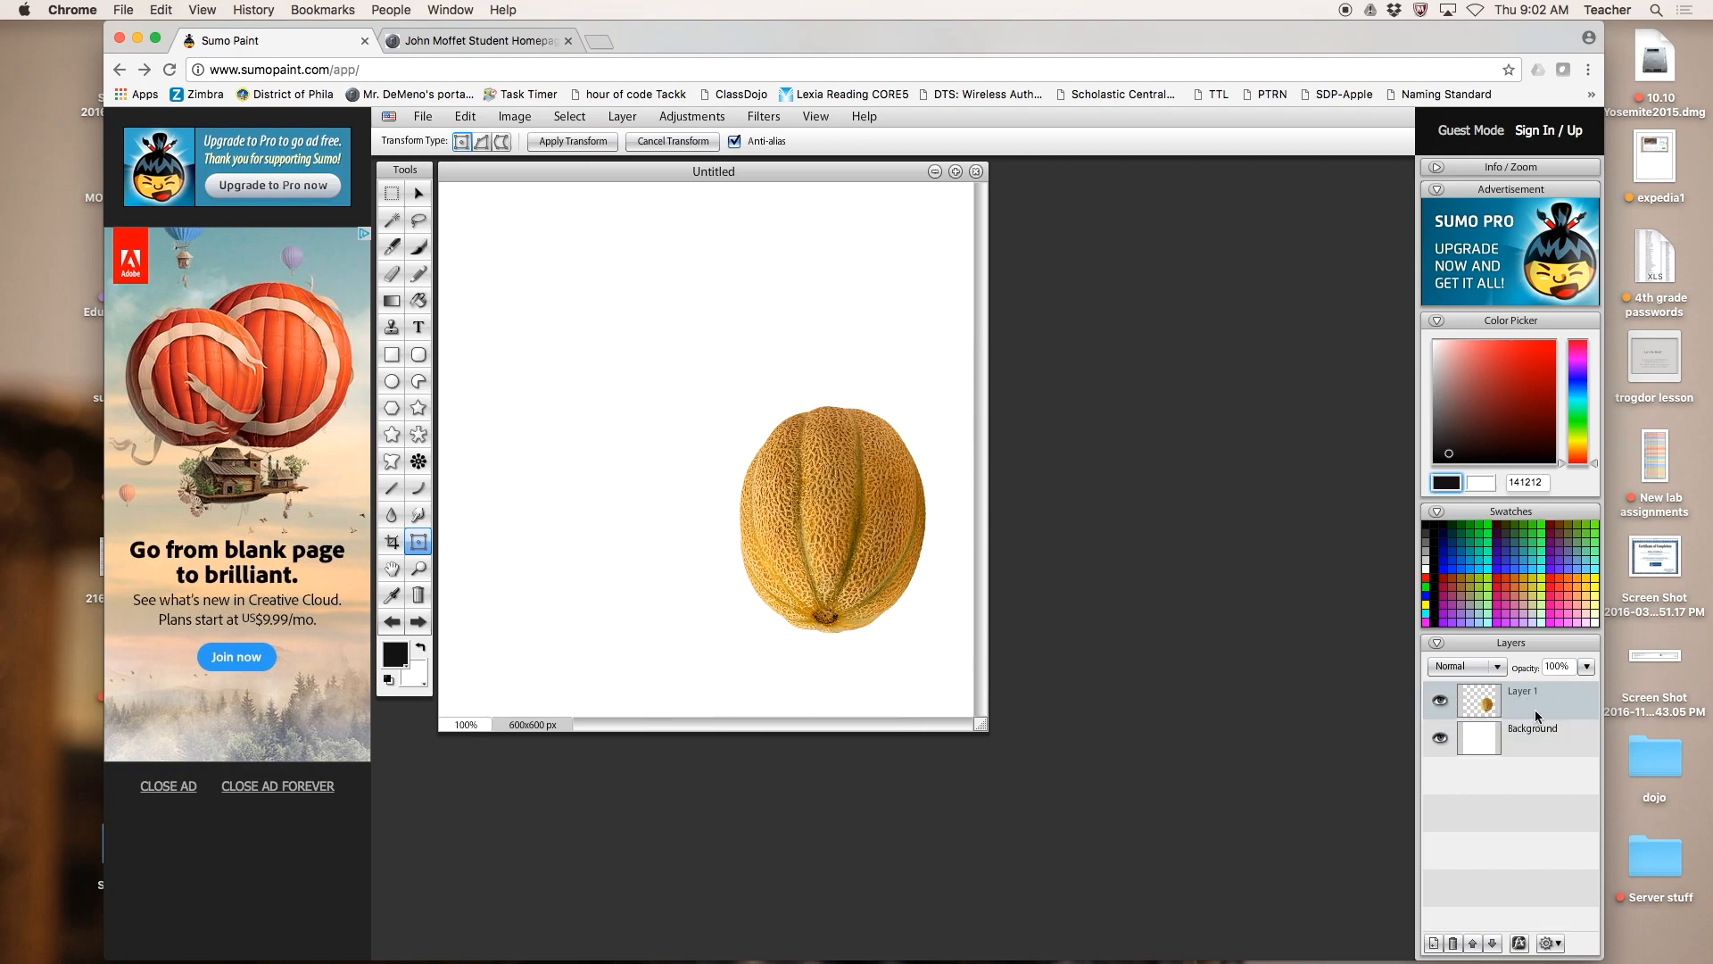
Rename the cantaloupe's layer to "canteloupe head"
{"action": "double_click", "coordinate": [1524, 735]}
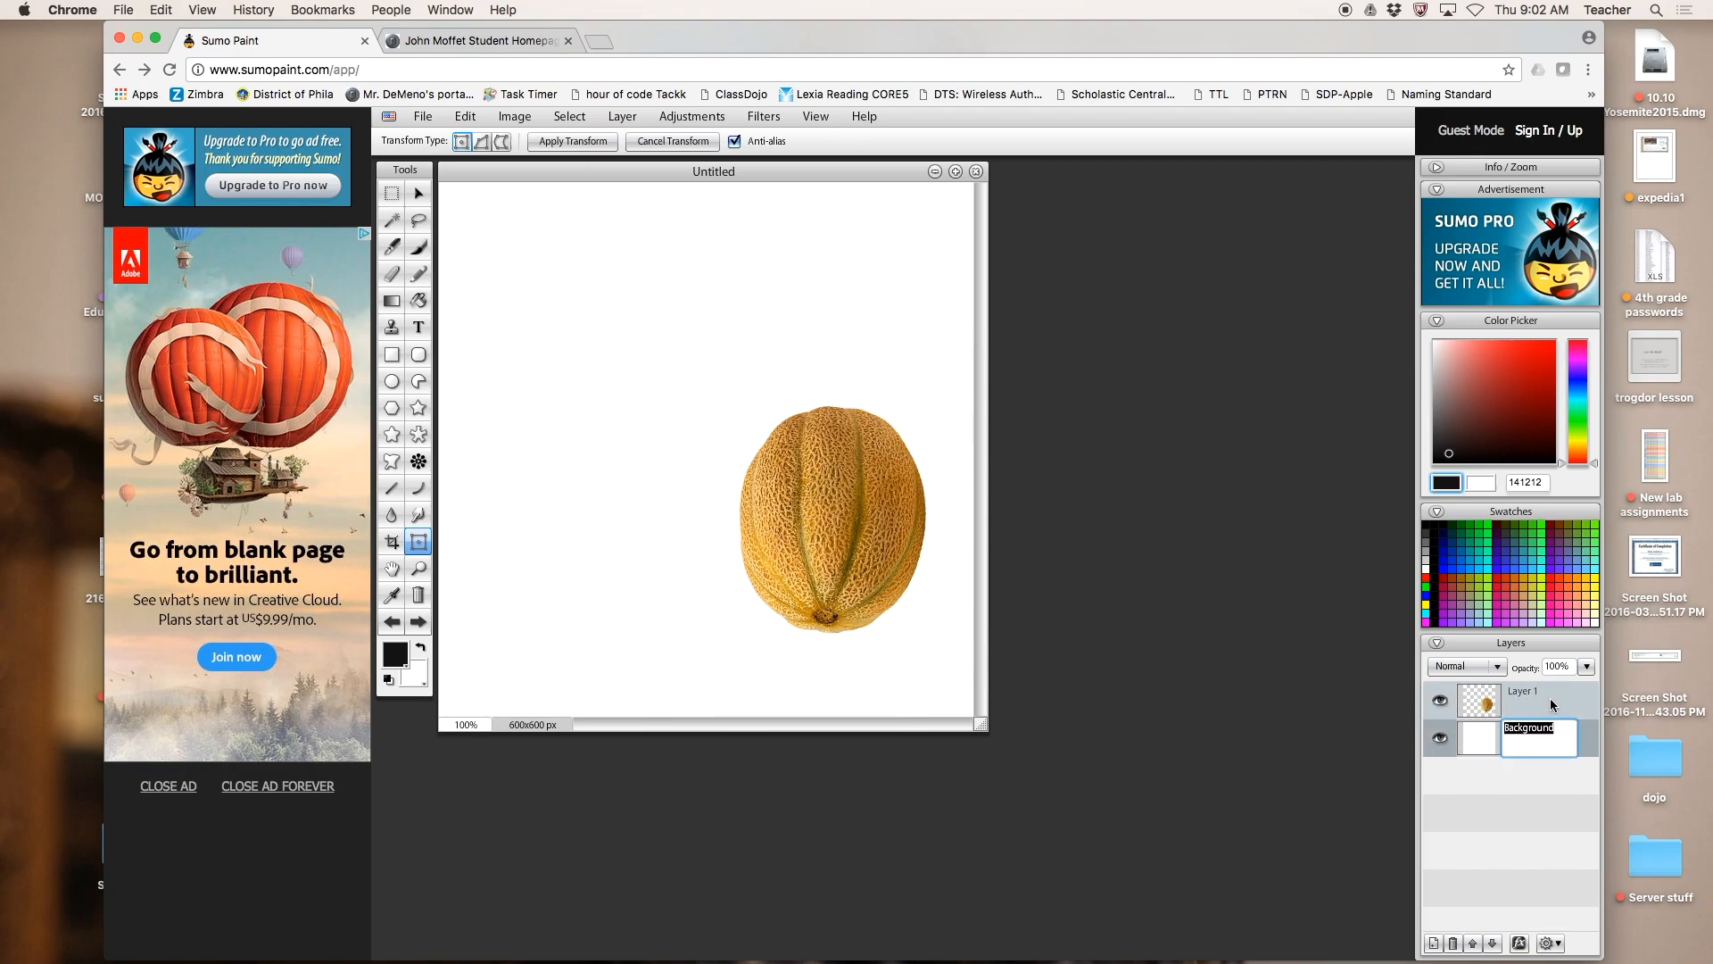
{"action": "double_click", "coordinate": [1551, 704]}
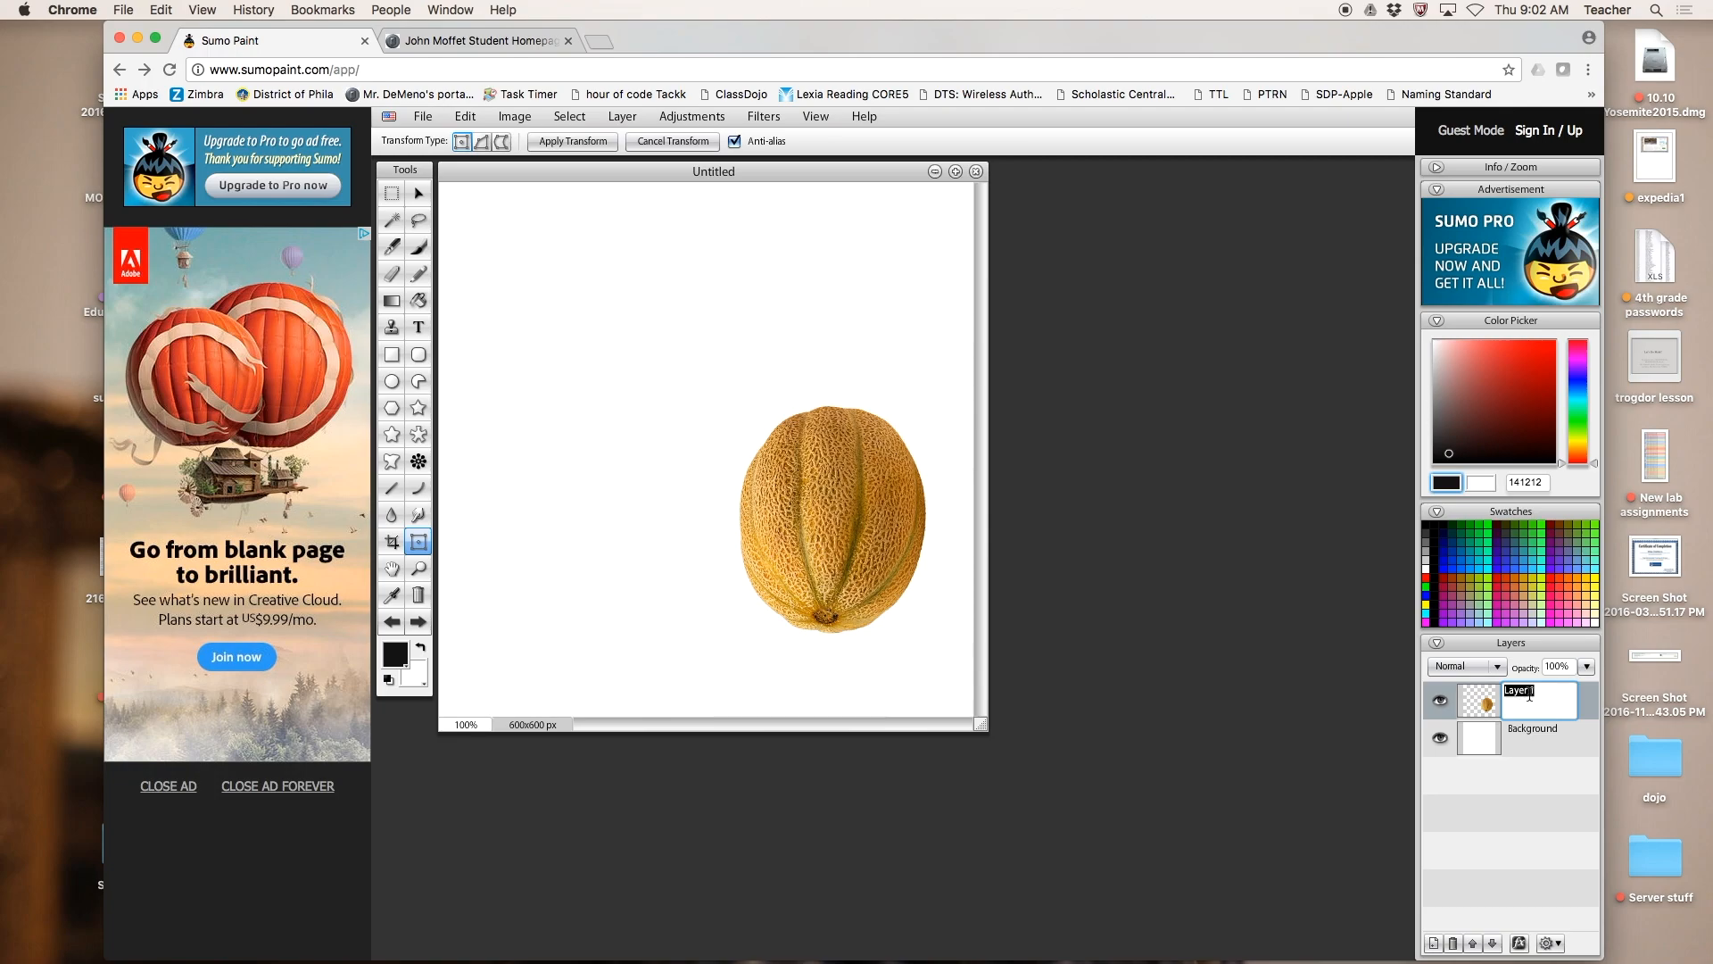
{"action": "type", "text": "h"}
{"action": "type", "text": "anteloupe head"}
{"action": "left_click", "coordinate": [935, 616]}
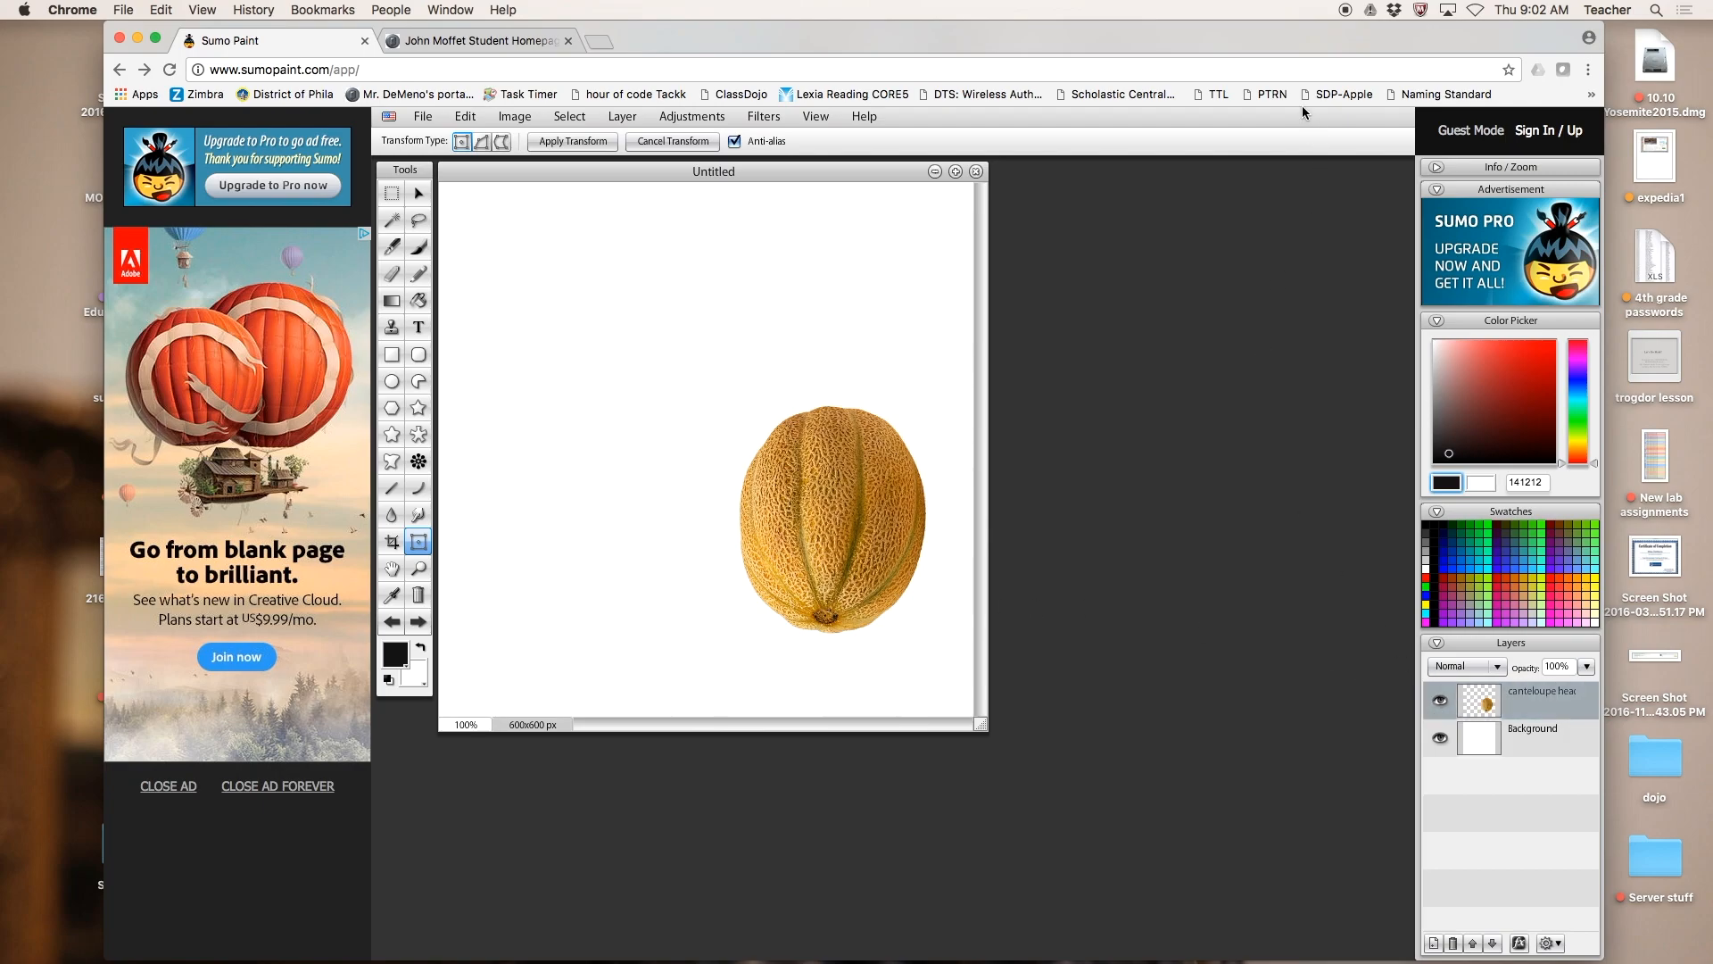
Move the cantaloupe to the centre of the canvas with the Move tool
{"action": "left_click_drag", "start_coordinate": [837, 567], "coordinate": [711, 428]}
{"action": "left_click", "coordinate": [418, 193]}
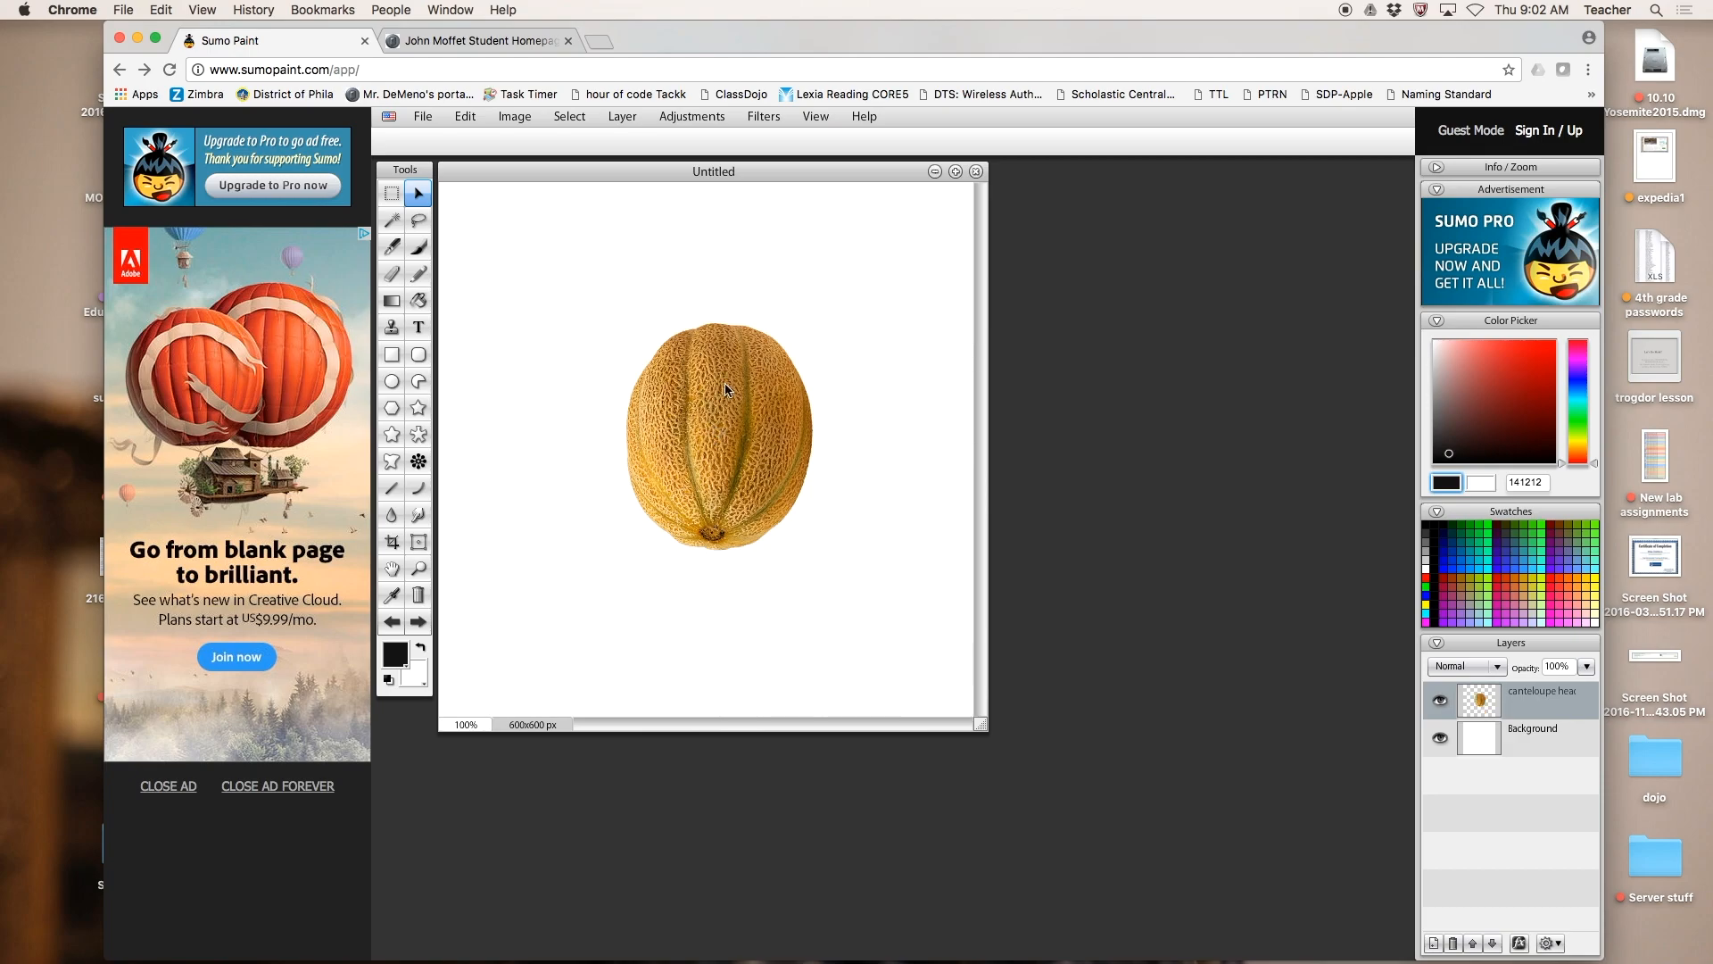